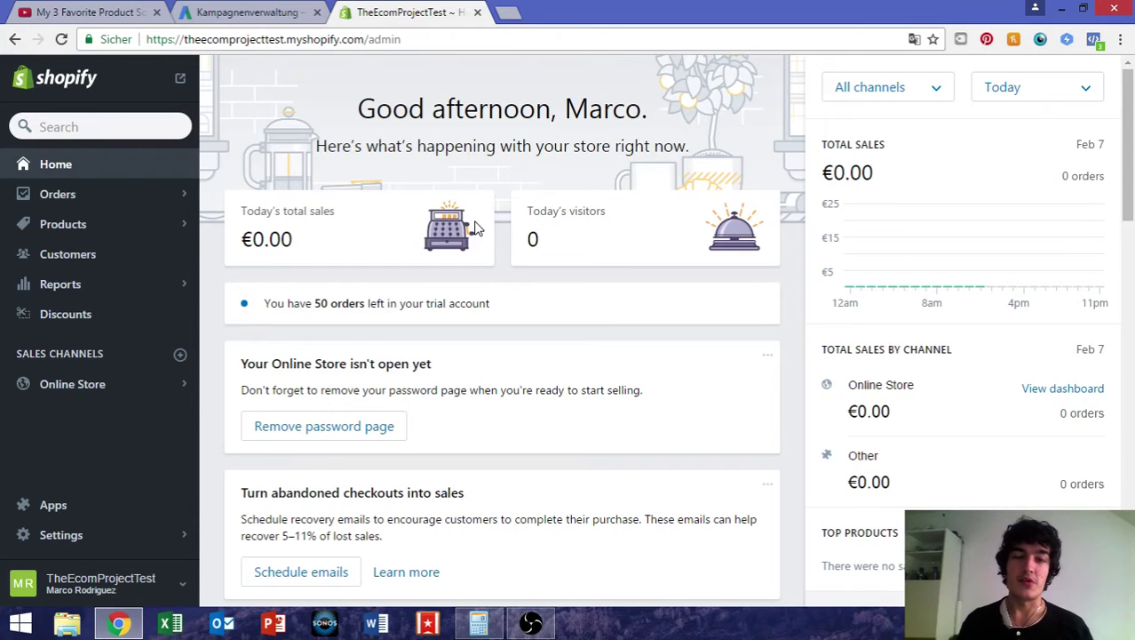
Go to the store's Shipping settings page
scroll(584, 337, down, 4)
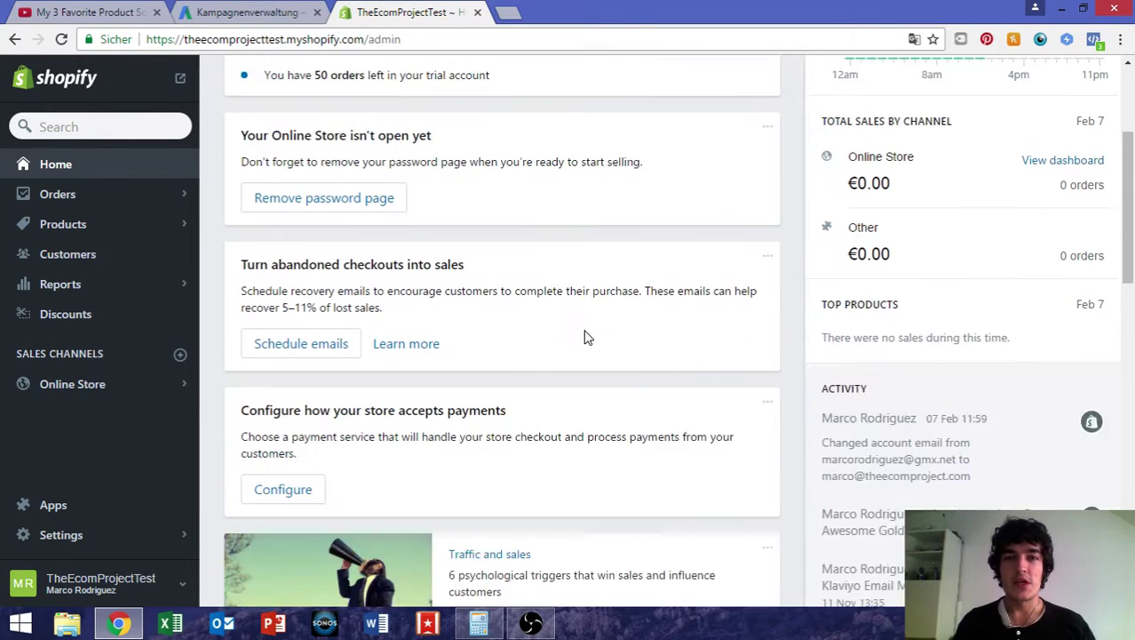
scroll(585, 335, down, 3)
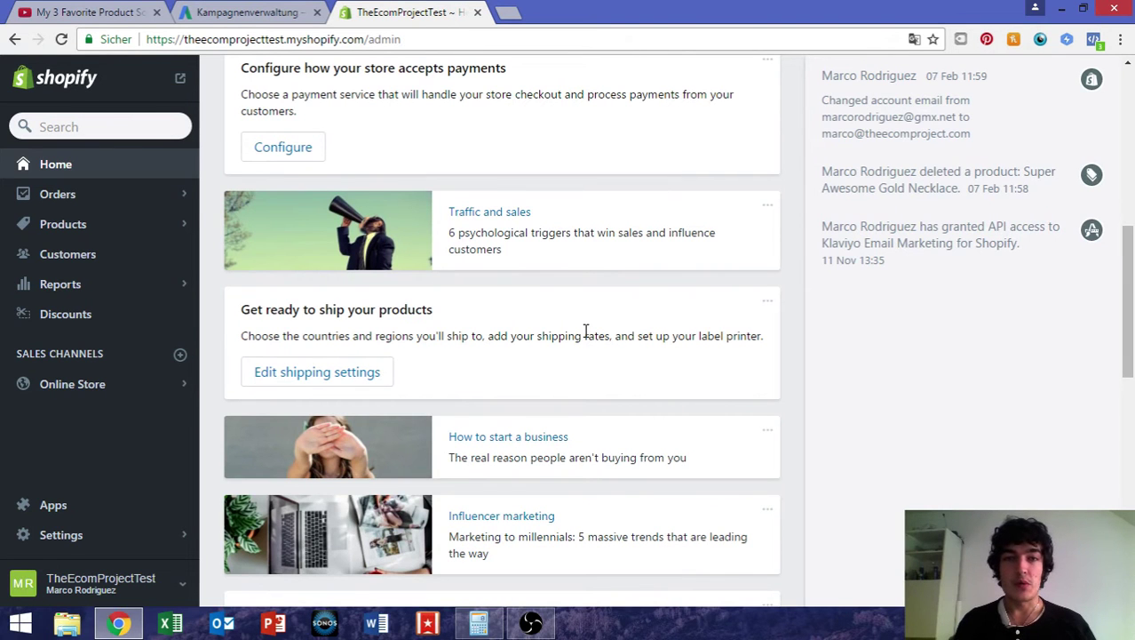
scroll(585, 335, up, 7)
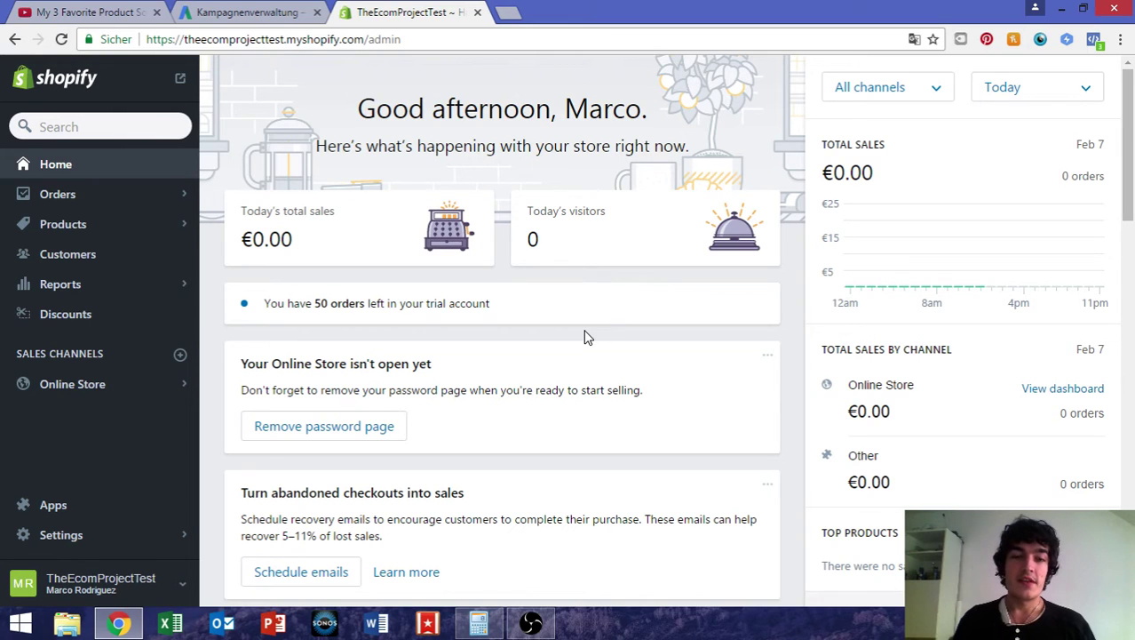
scroll(584, 335, down, 3)
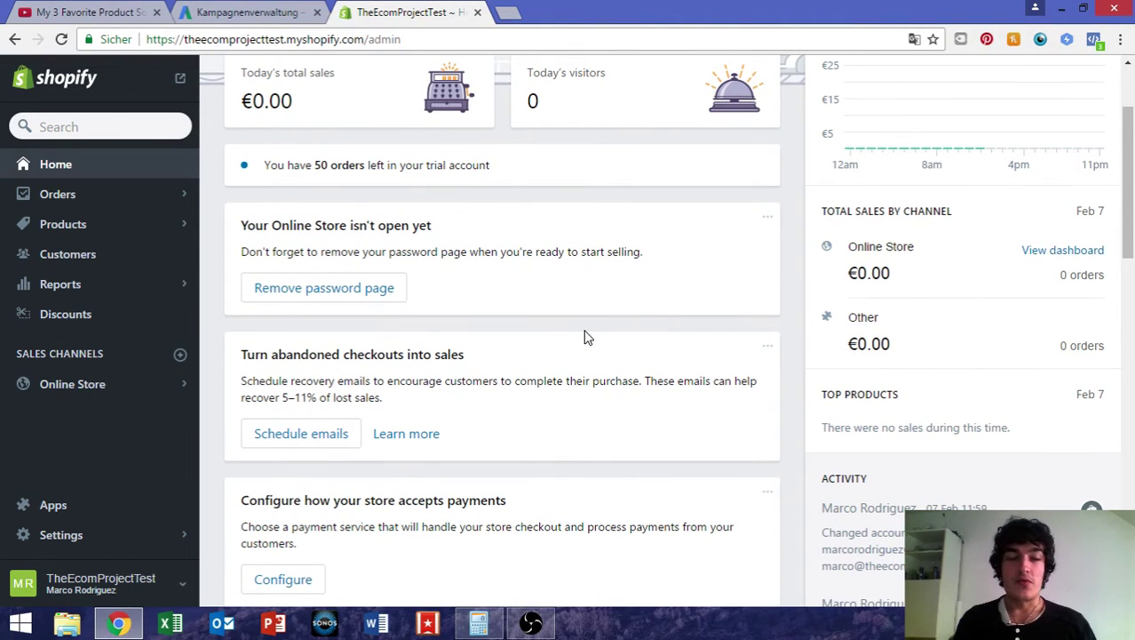
scroll(585, 335, down, 5)
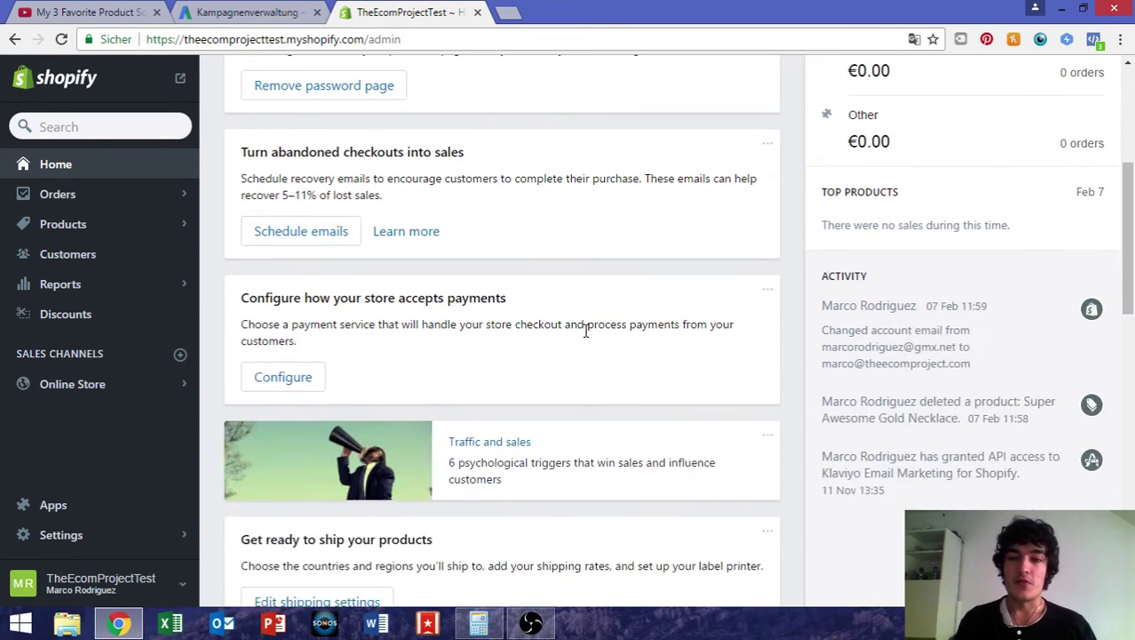
scroll(584, 336, up, 8)
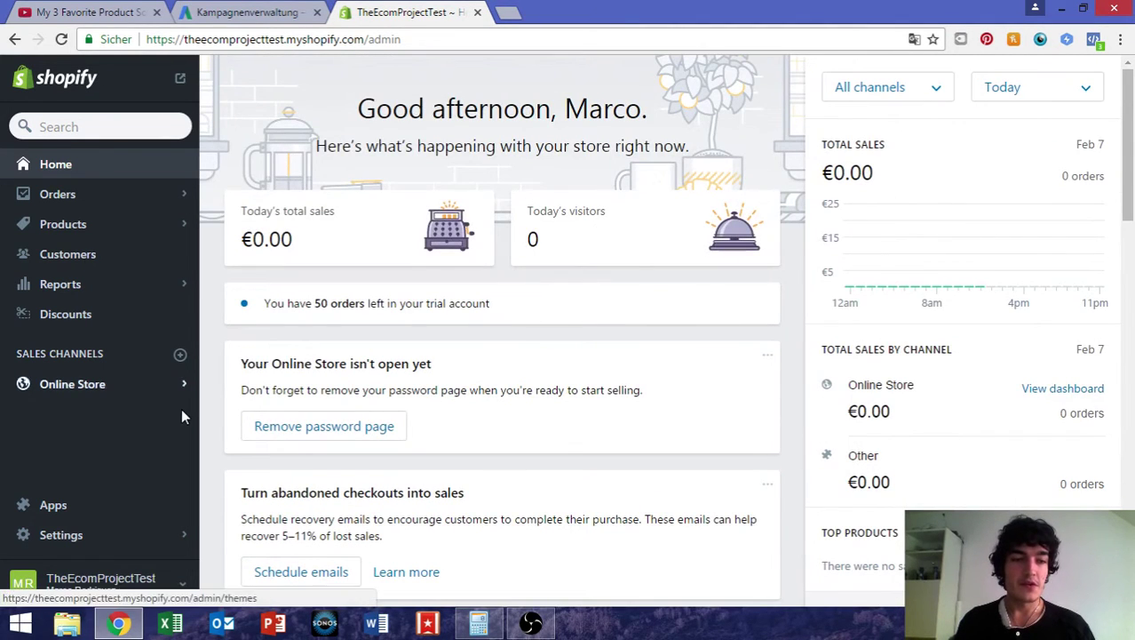
click(114, 533)
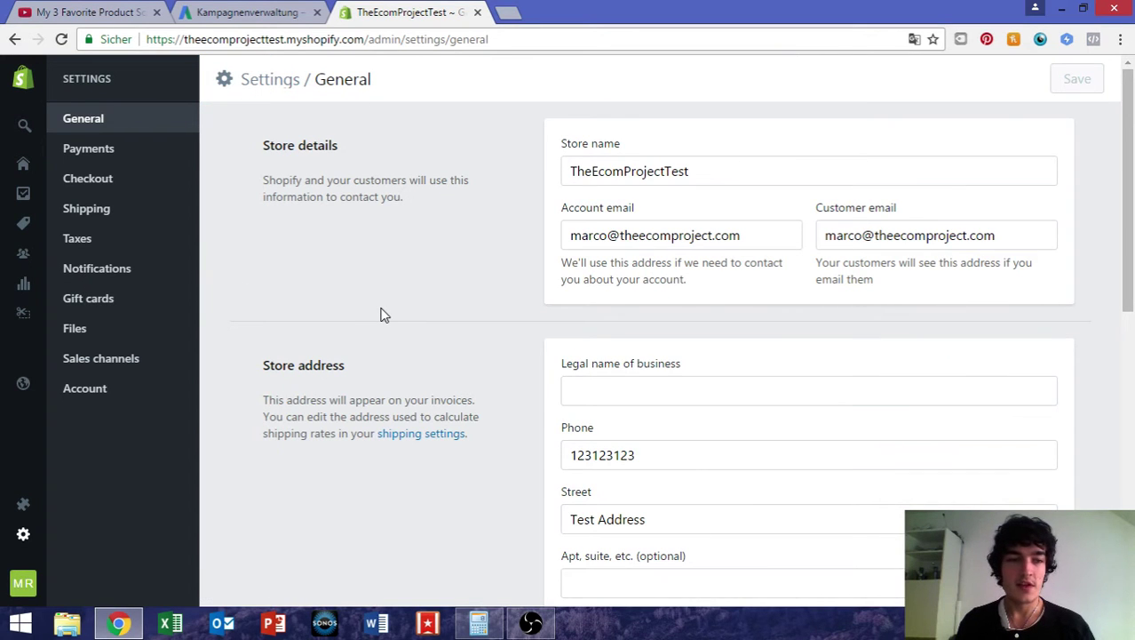
click(96, 216)
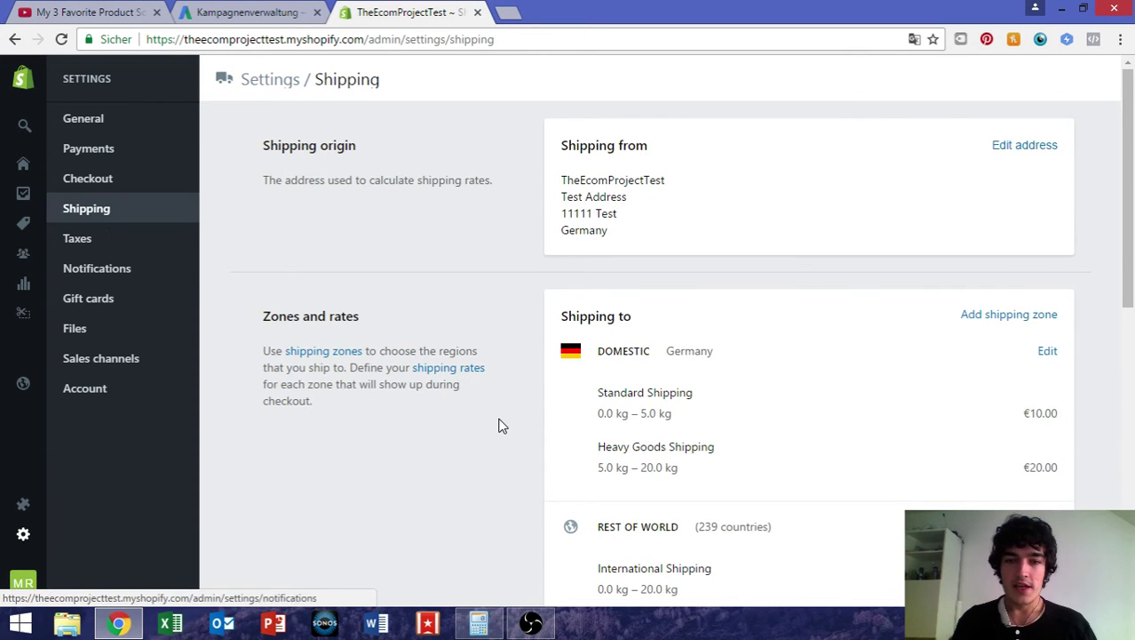
Open the dropshipping services list and scroll down to Custom order fulfillment
scroll(499, 426, down, 8)
drag(264, 392, 471, 392)
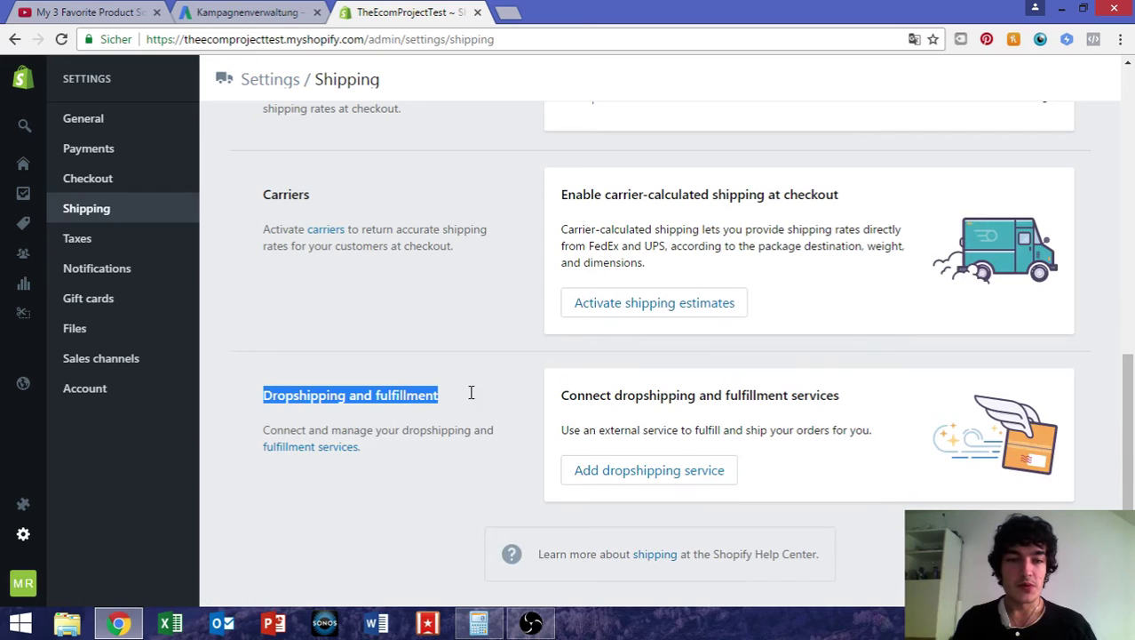
drag(573, 414, 725, 397)
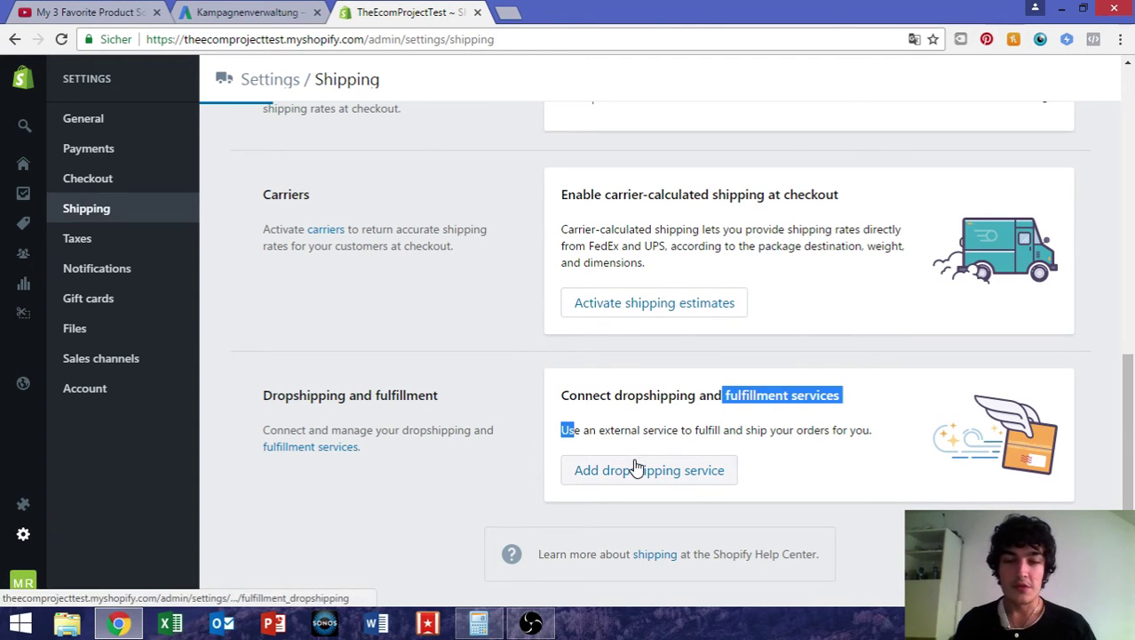
click(636, 468)
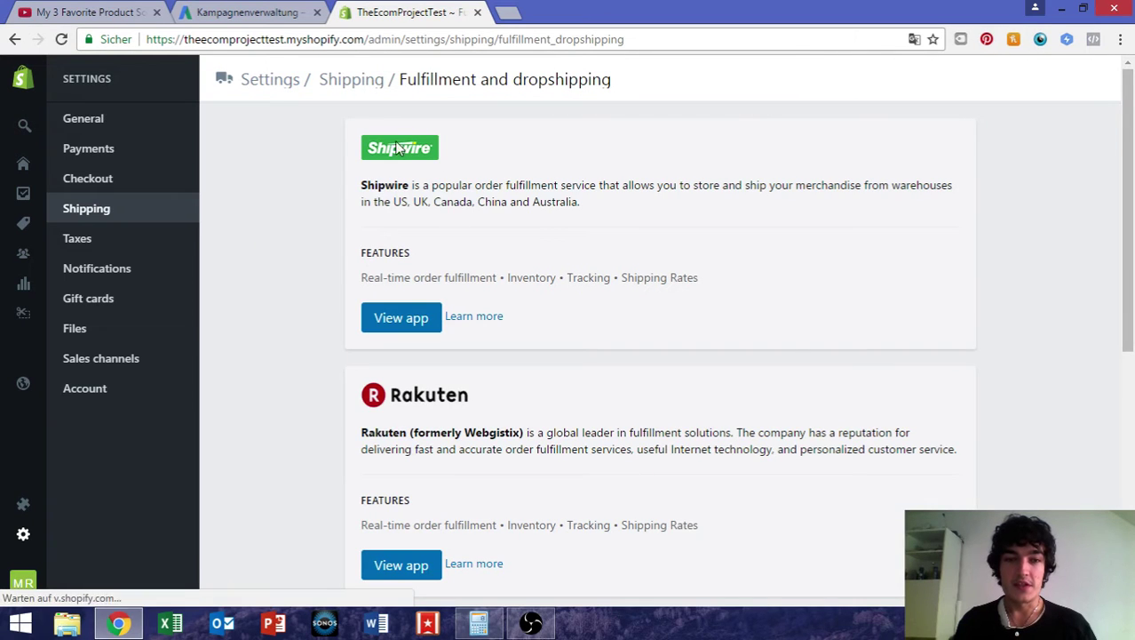
scroll(449, 175, down, 1)
scroll(399, 145, up, 1)
scroll(505, 406, down, 3)
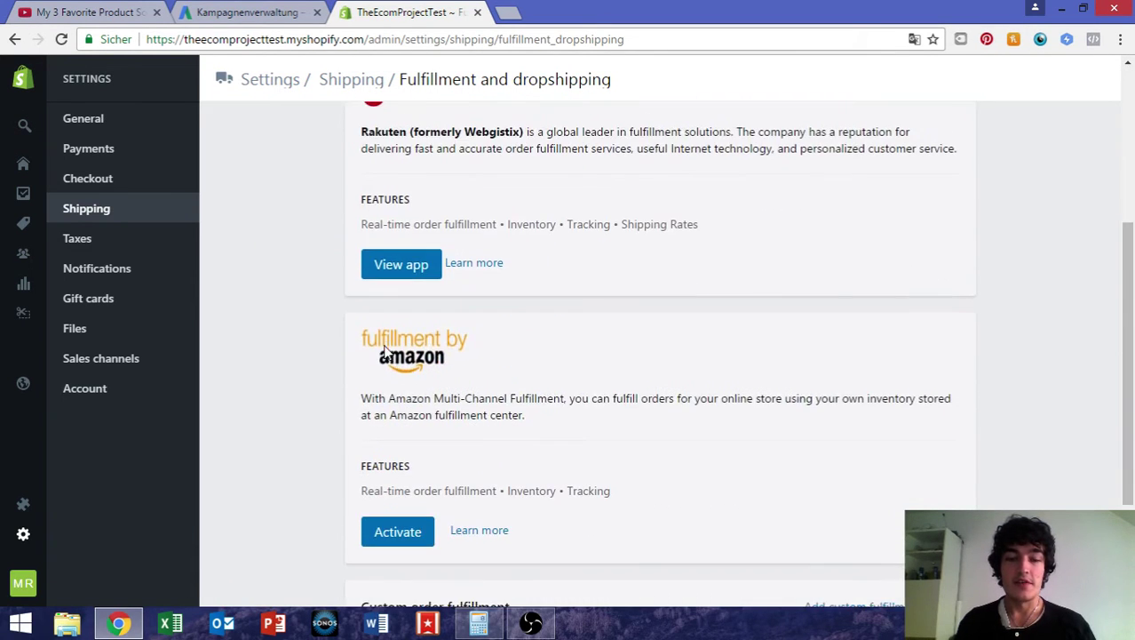
scroll(477, 353, down, 2)
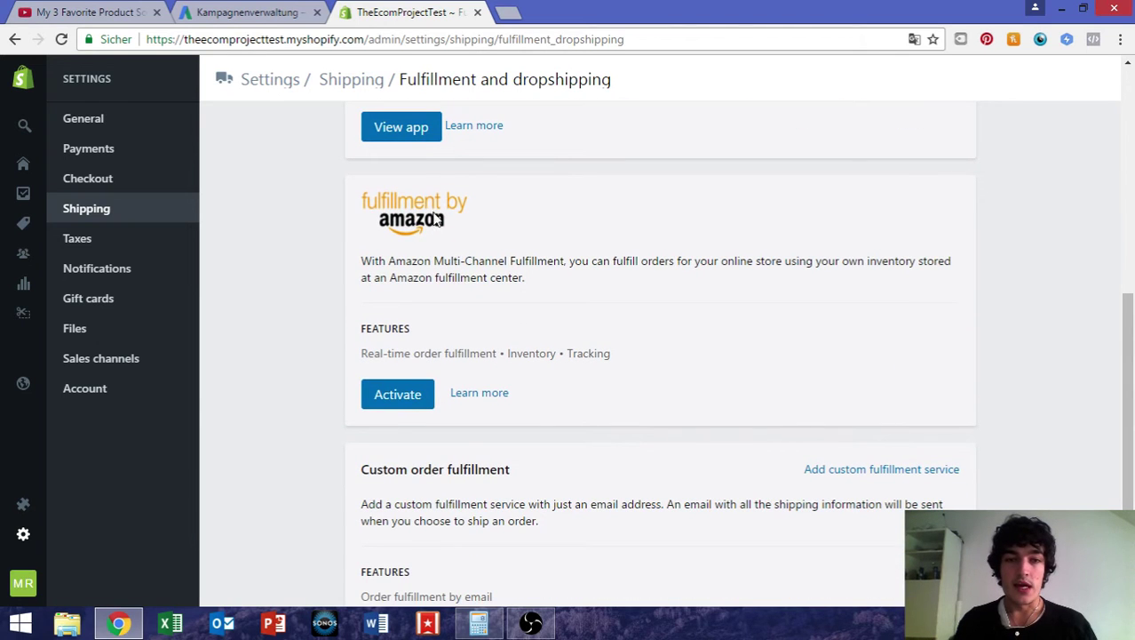
drag(400, 224, 421, 245)
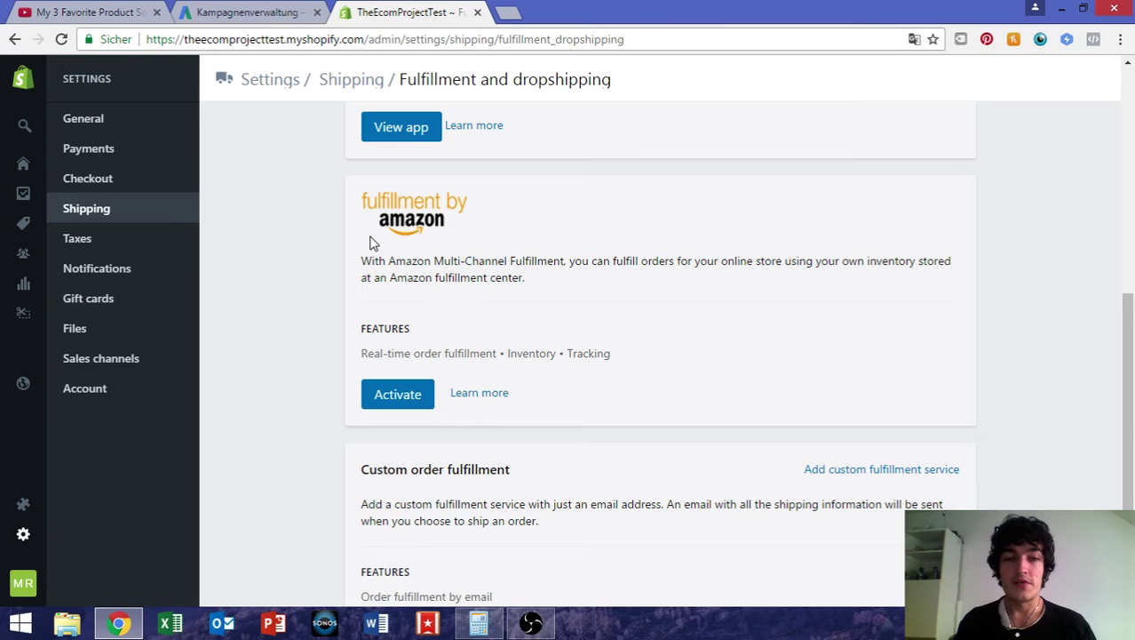
scroll(365, 241, down, 1)
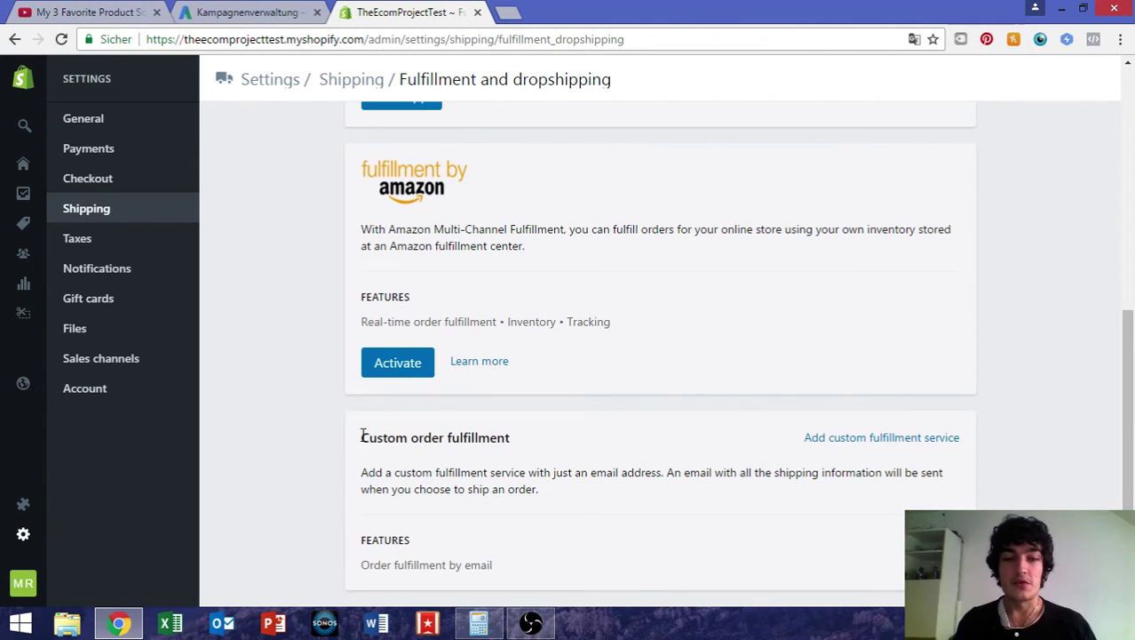
Create custom fulfillment service 'My Awesome Supplier' with the supplier's contact e-mail, then go to Products
click(915, 437)
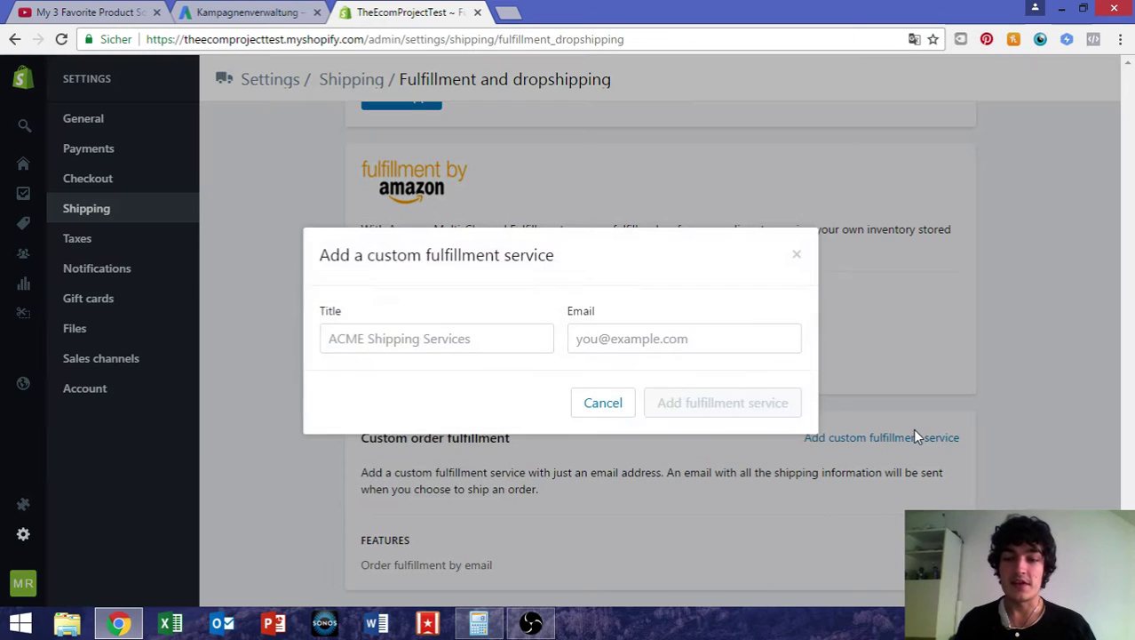
click(451, 336)
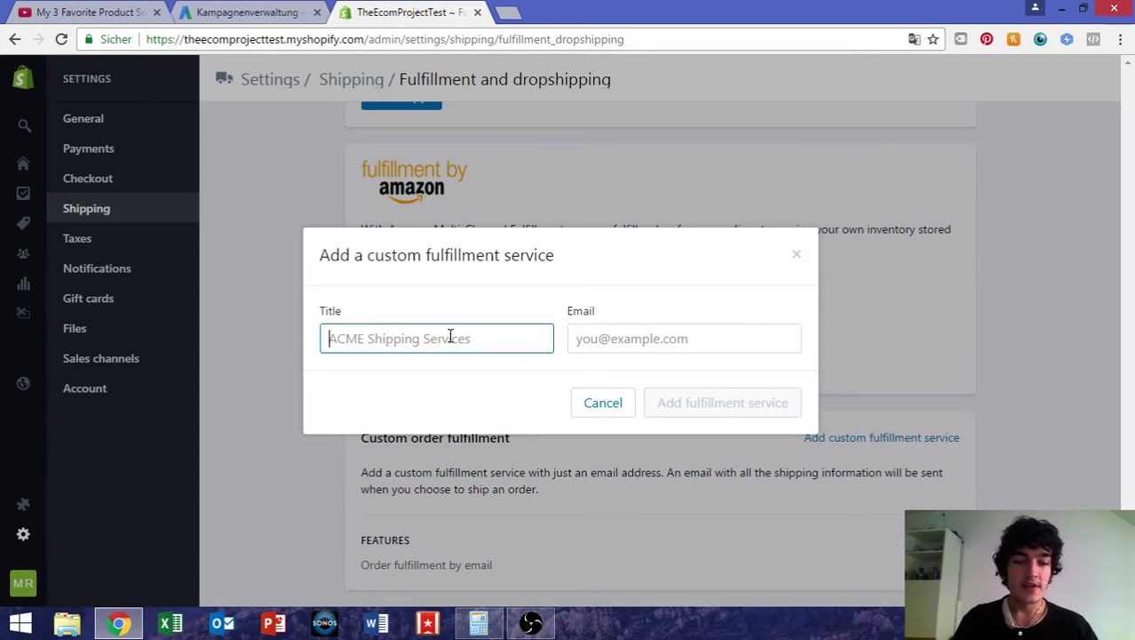
text(My)
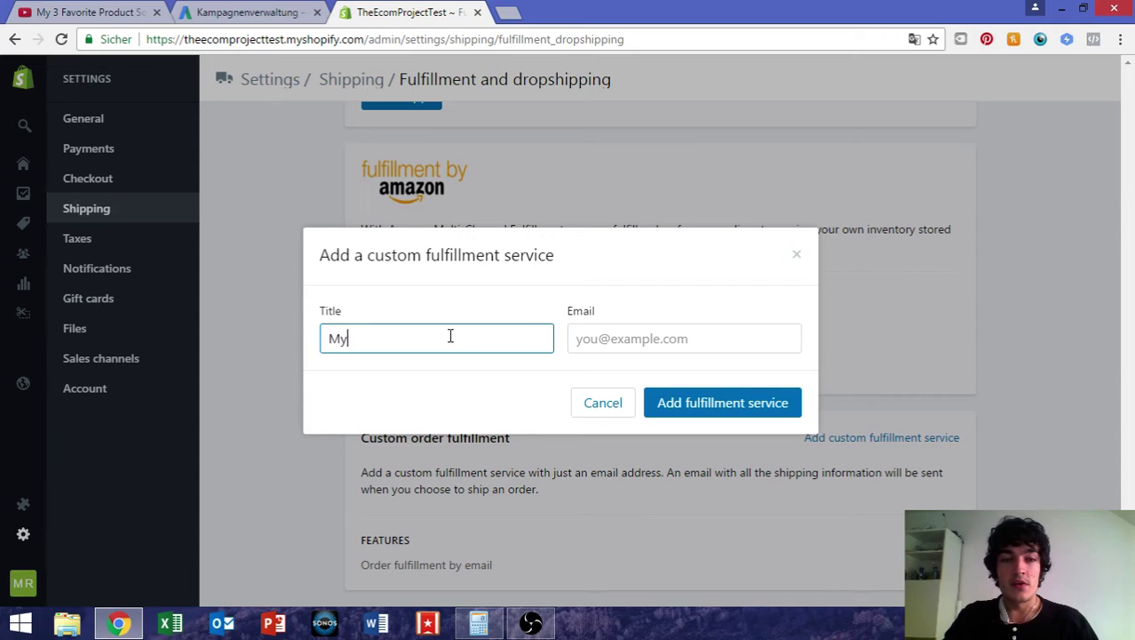
text( Awesome Supplier)
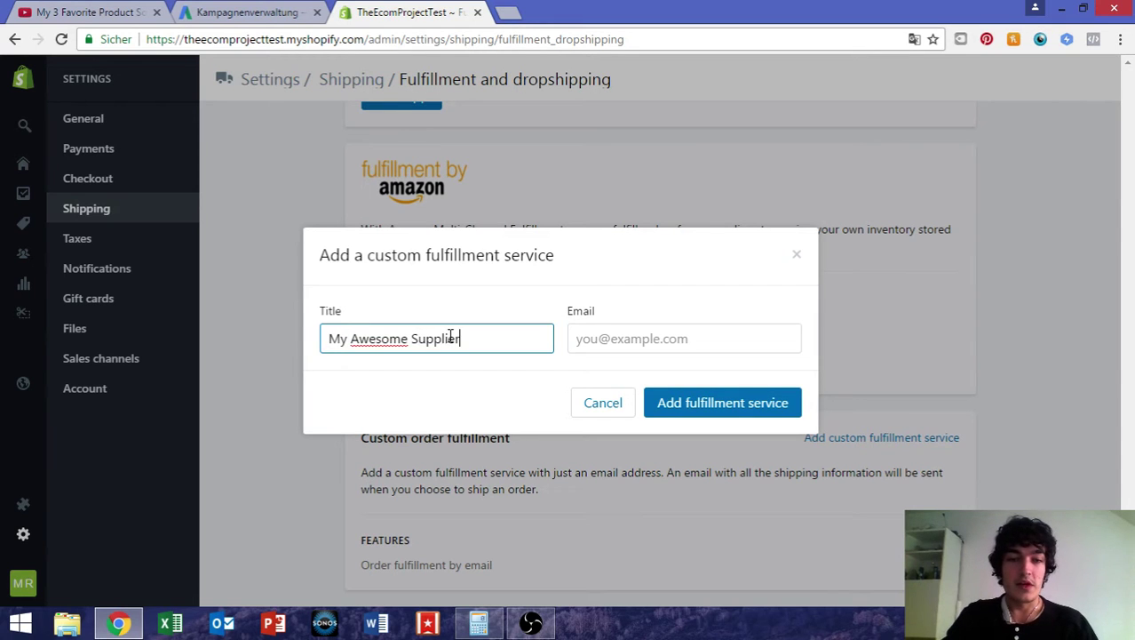
key(Tab)
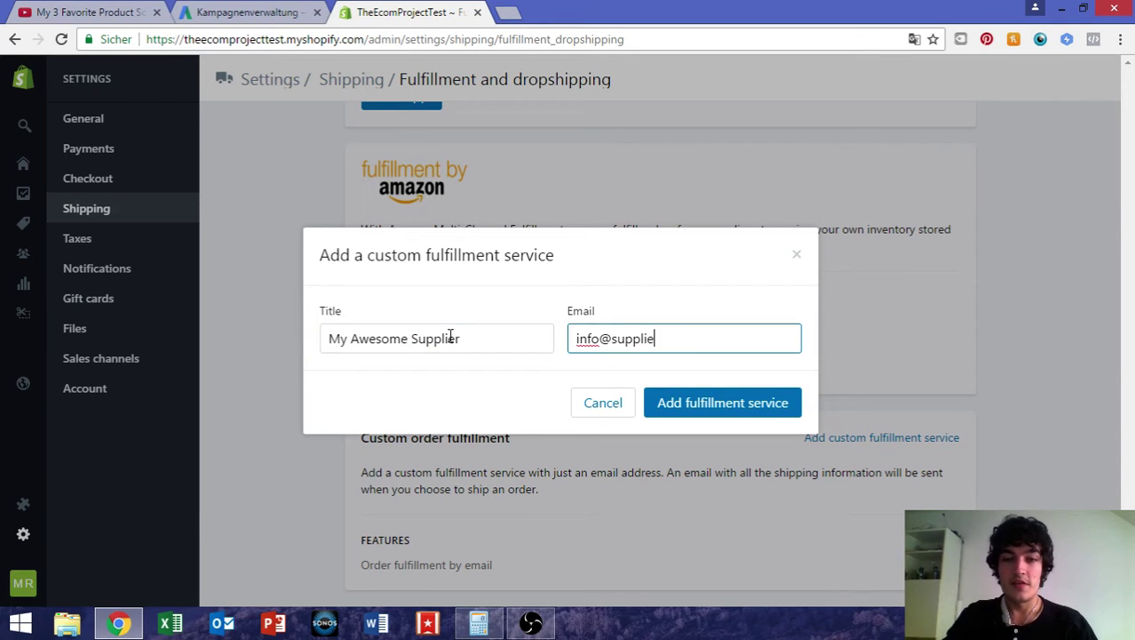
click(687, 403)
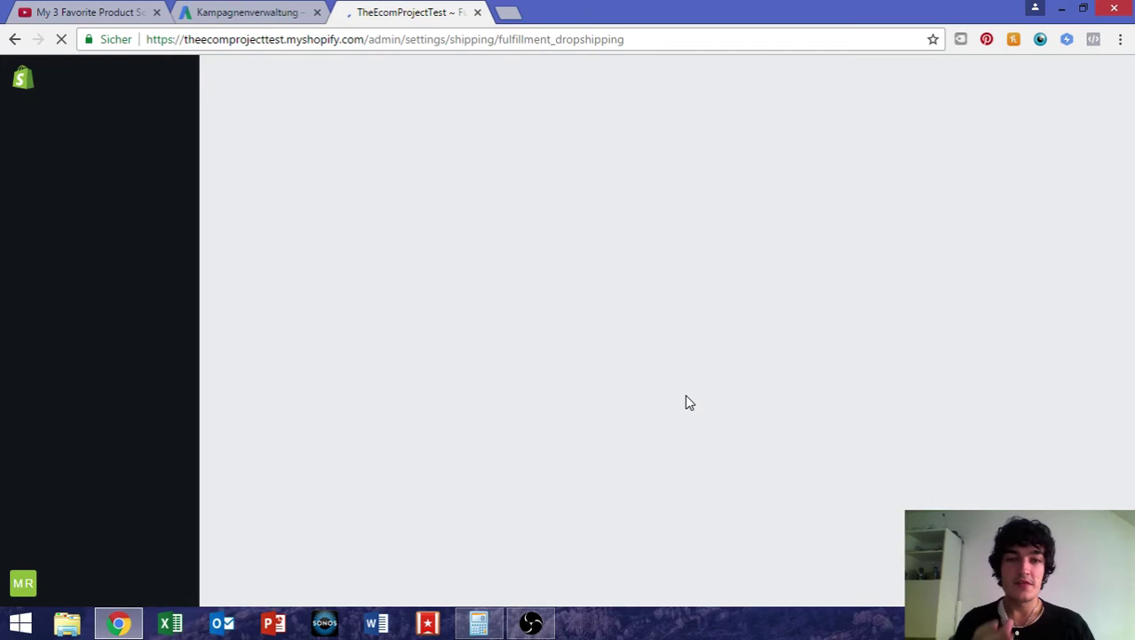
scroll(689, 403, down, 4)
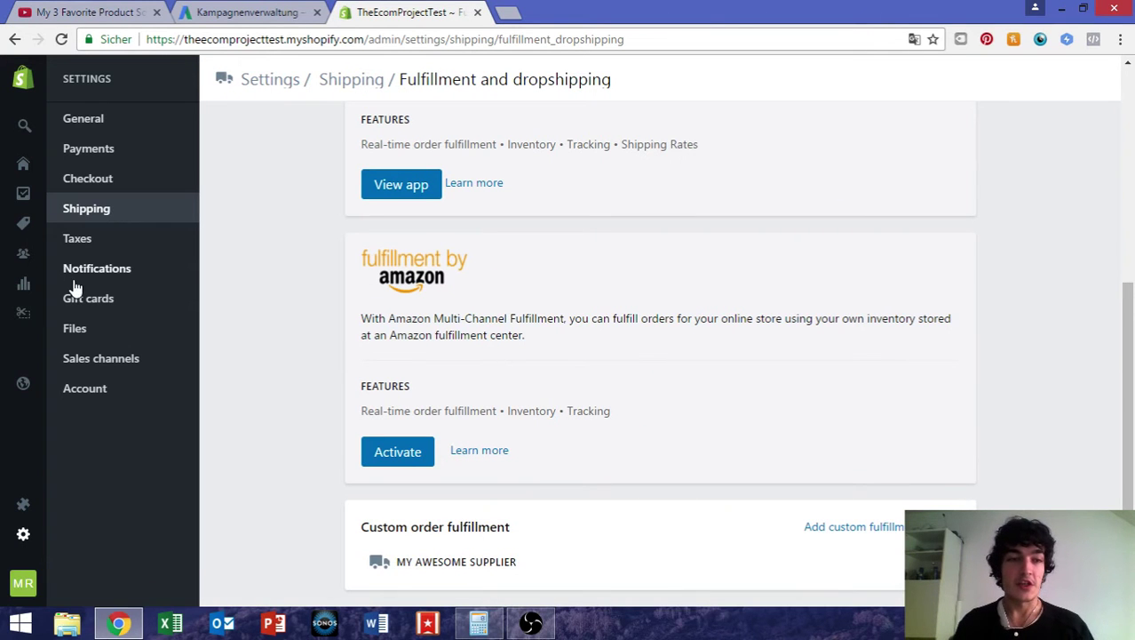
click(55, 225)
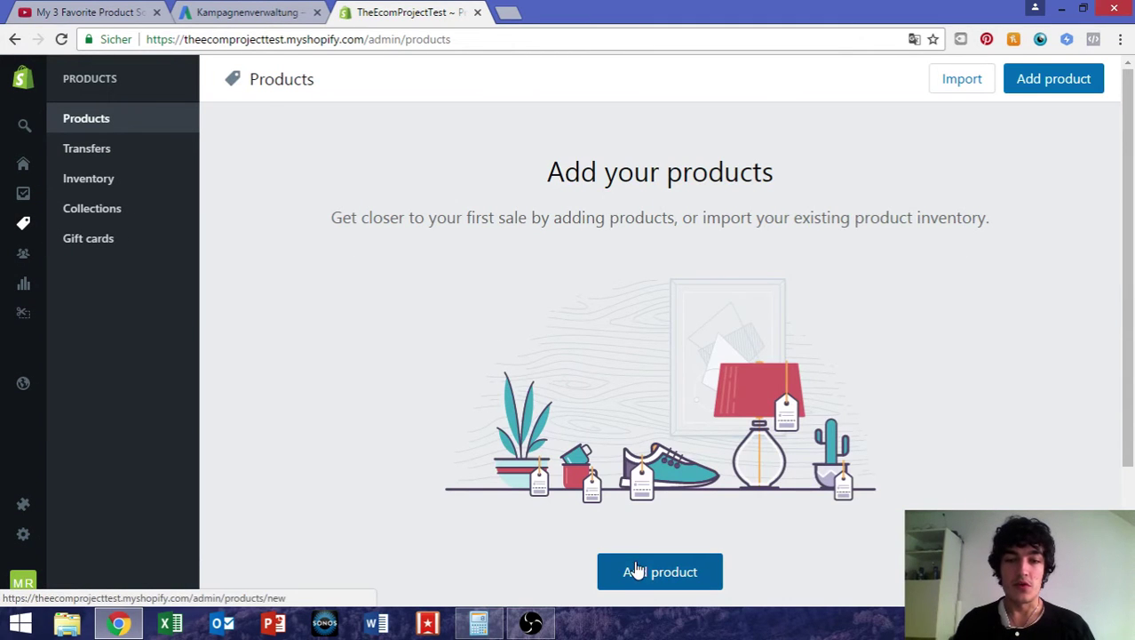
Start a new product titled 'My Awesome Product'
click(636, 571)
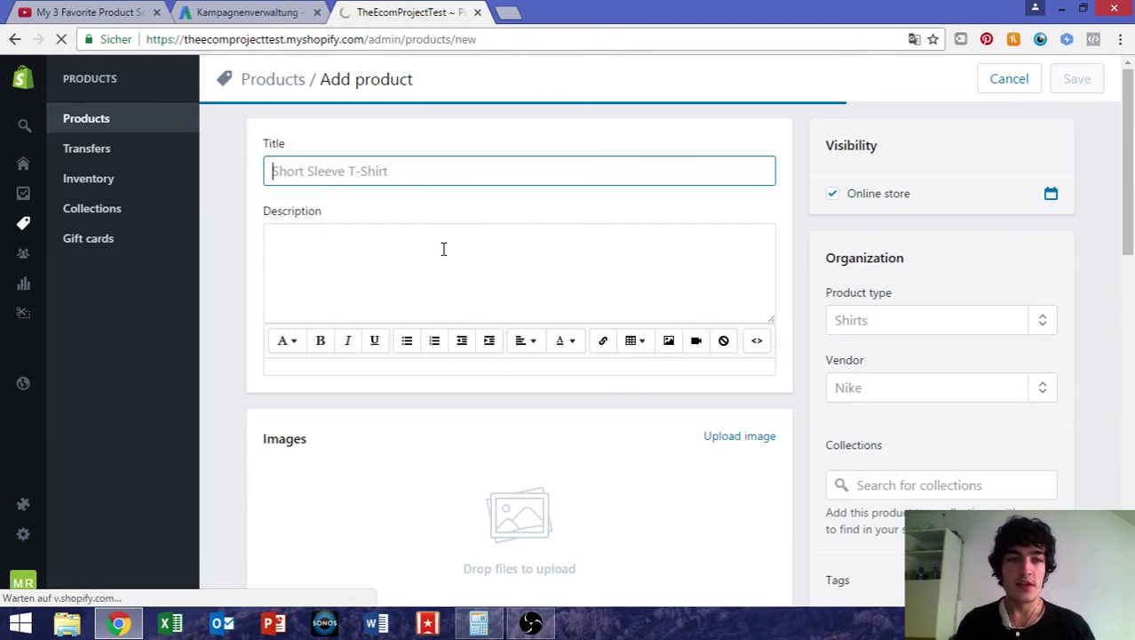
text(My A)
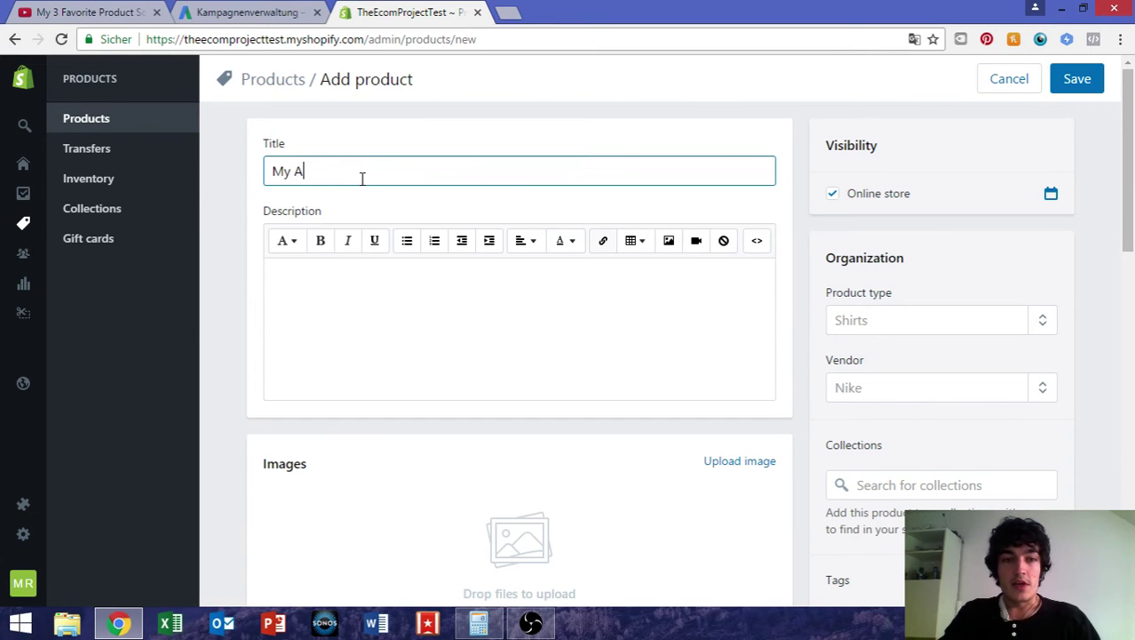
text(wesome Product)
click(517, 300)
Set the product's fulfillment service to My Awesome Supplier
scroll(517, 299, down, 8)
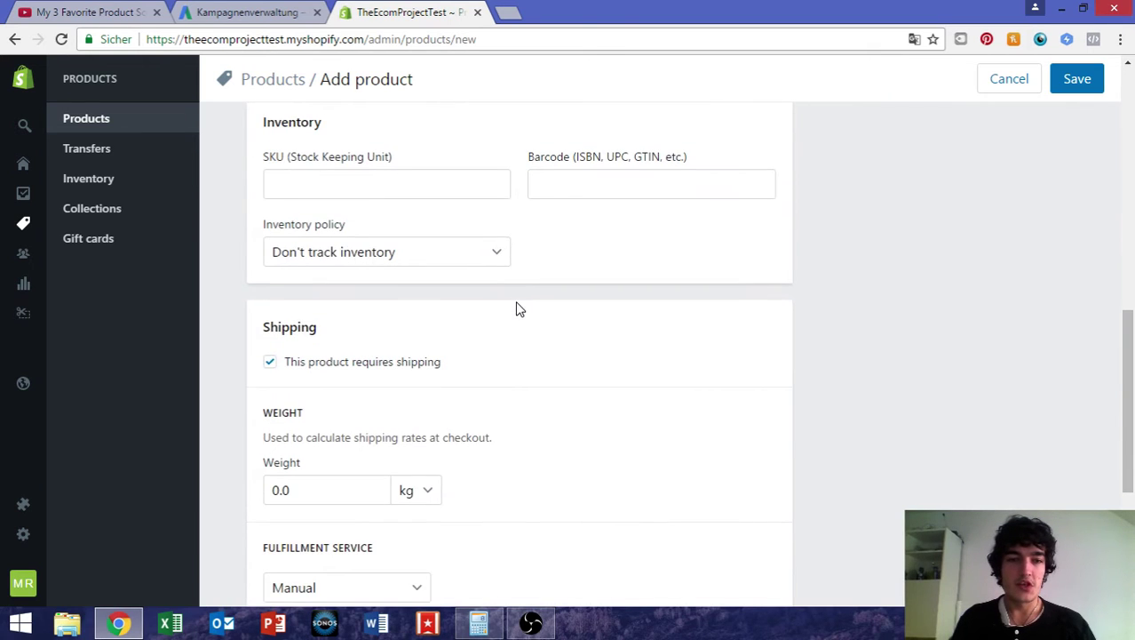
scroll(357, 351, down, 4)
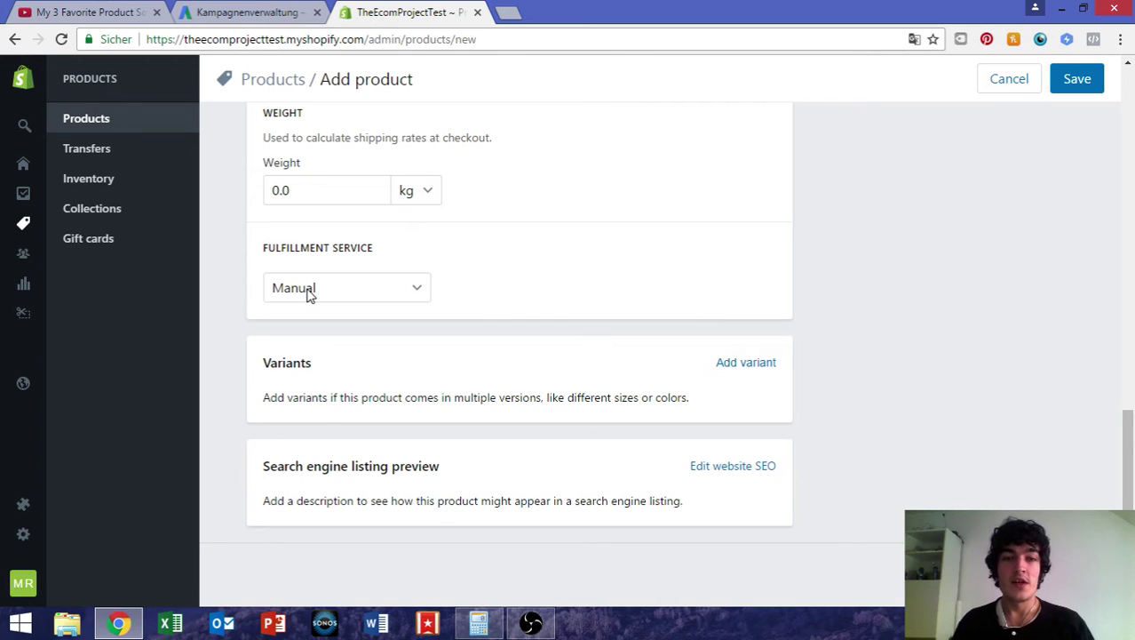
click(309, 293)
click(346, 327)
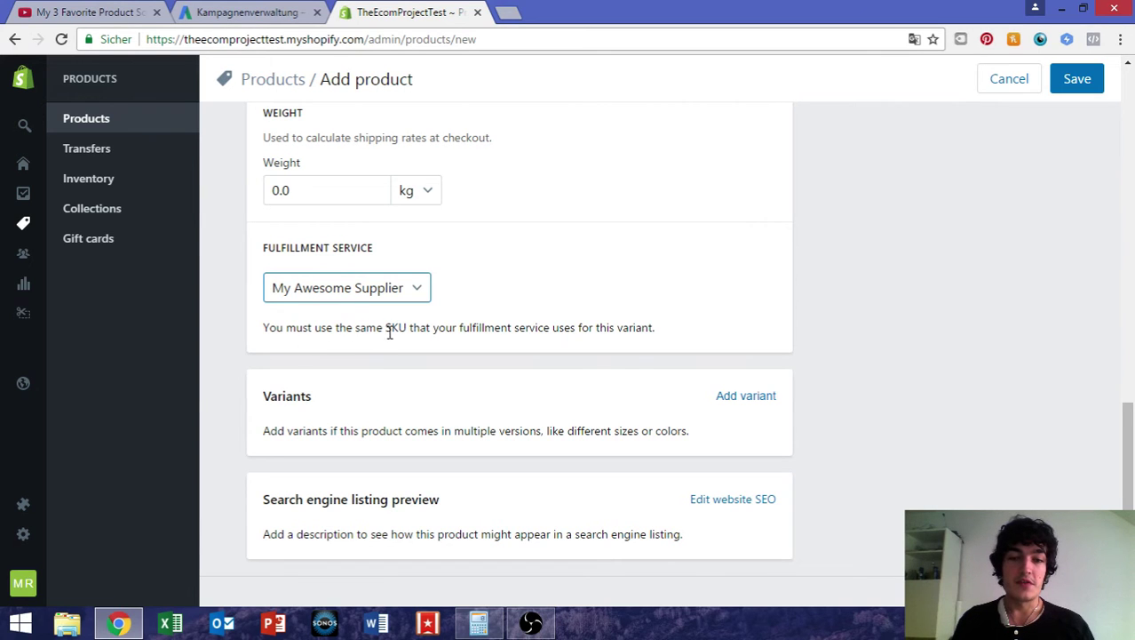
scroll(568, 343, up, 2)
scroll(569, 344, up, 2)
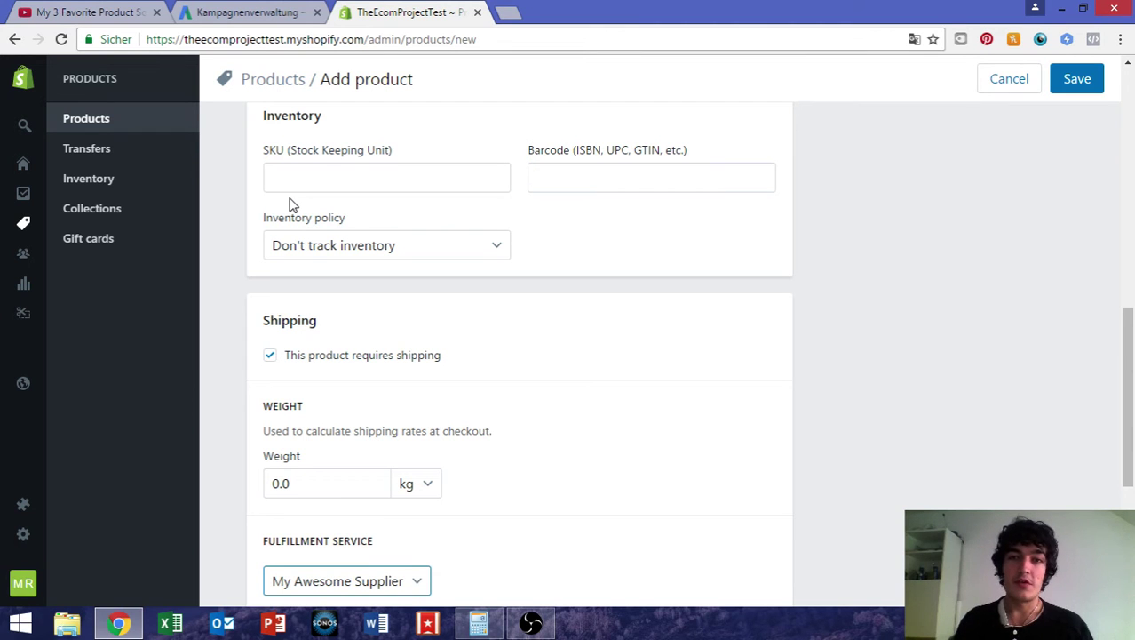
click(358, 175)
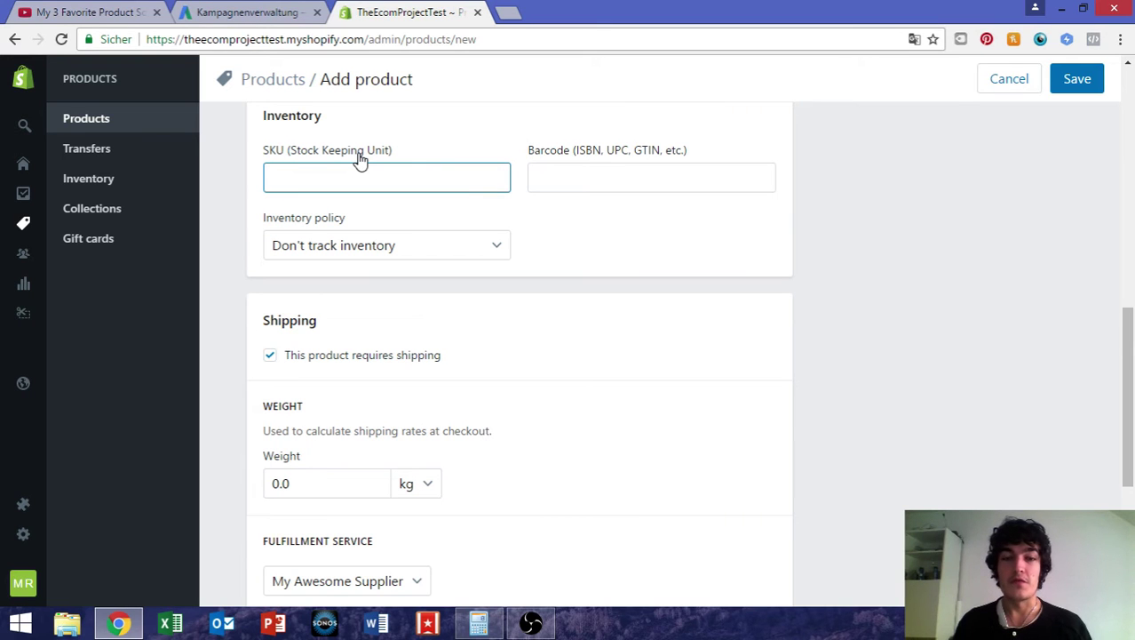
scroll(551, 318, down, 3)
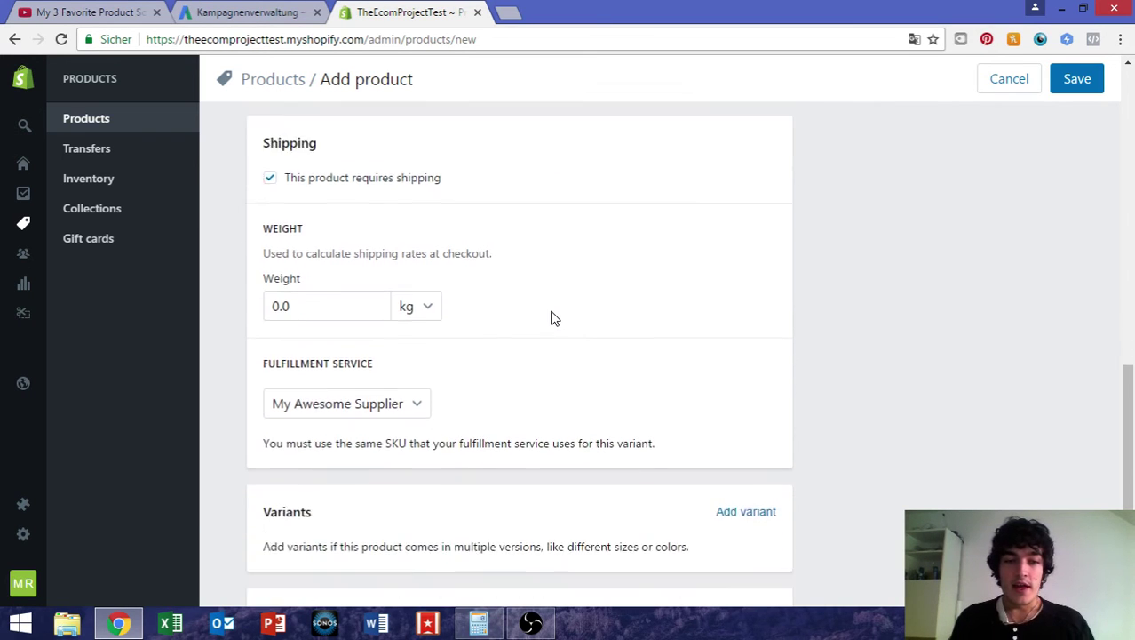
scroll(445, 338, up, 10)
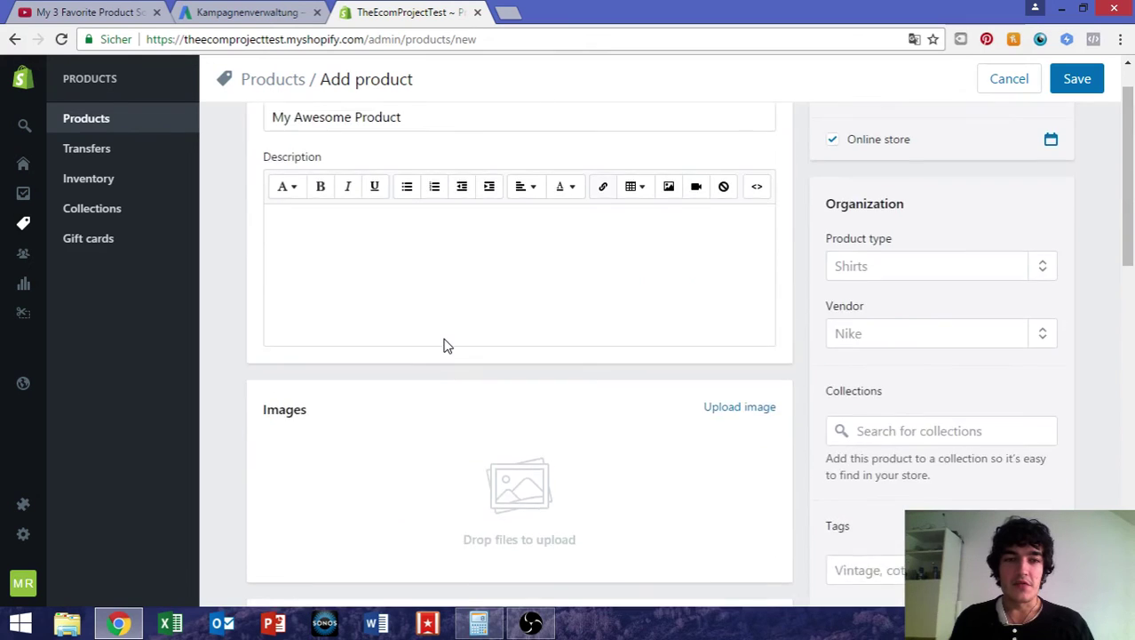
scroll(445, 339, down, 9)
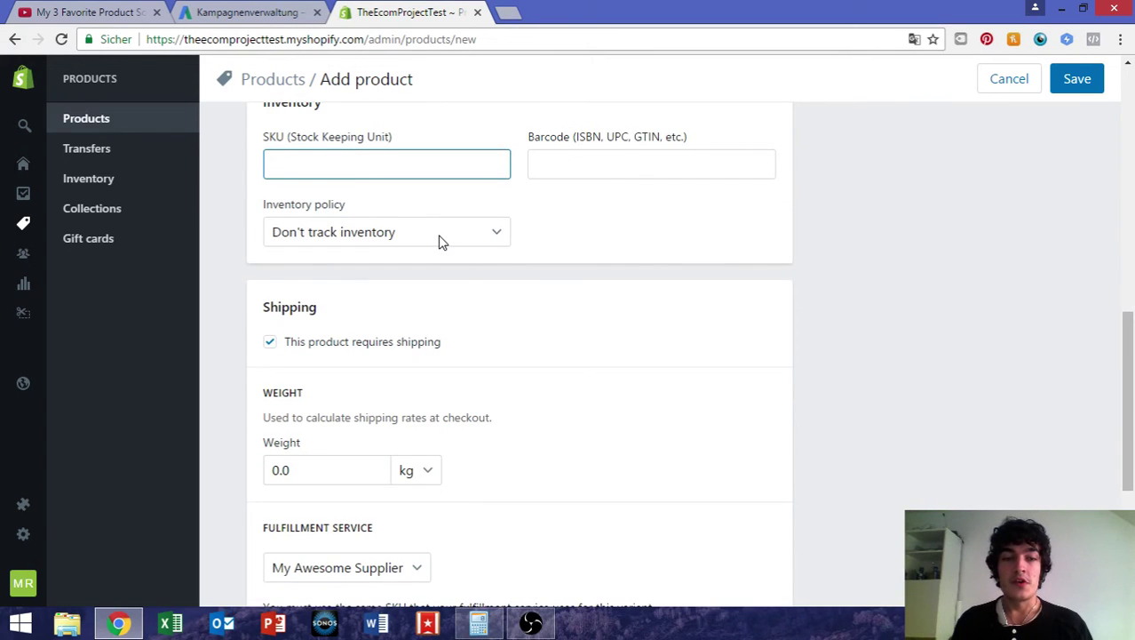
scroll(509, 451, down, 1)
scroll(509, 450, down, 1)
scroll(509, 450, up, 2)
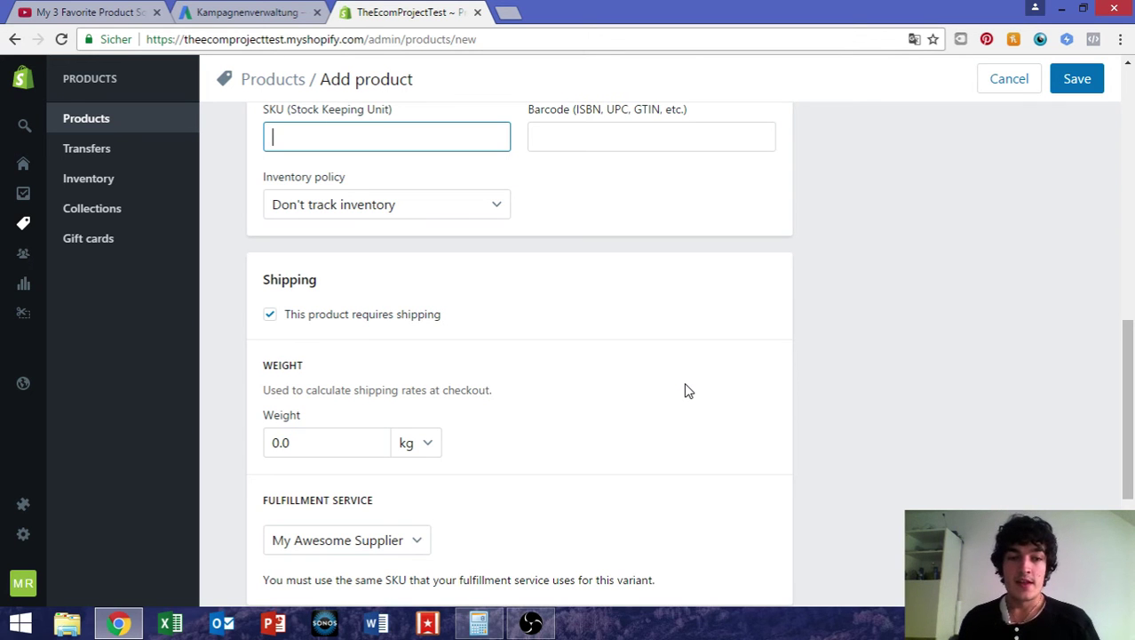
scroll(688, 391, up, 5)
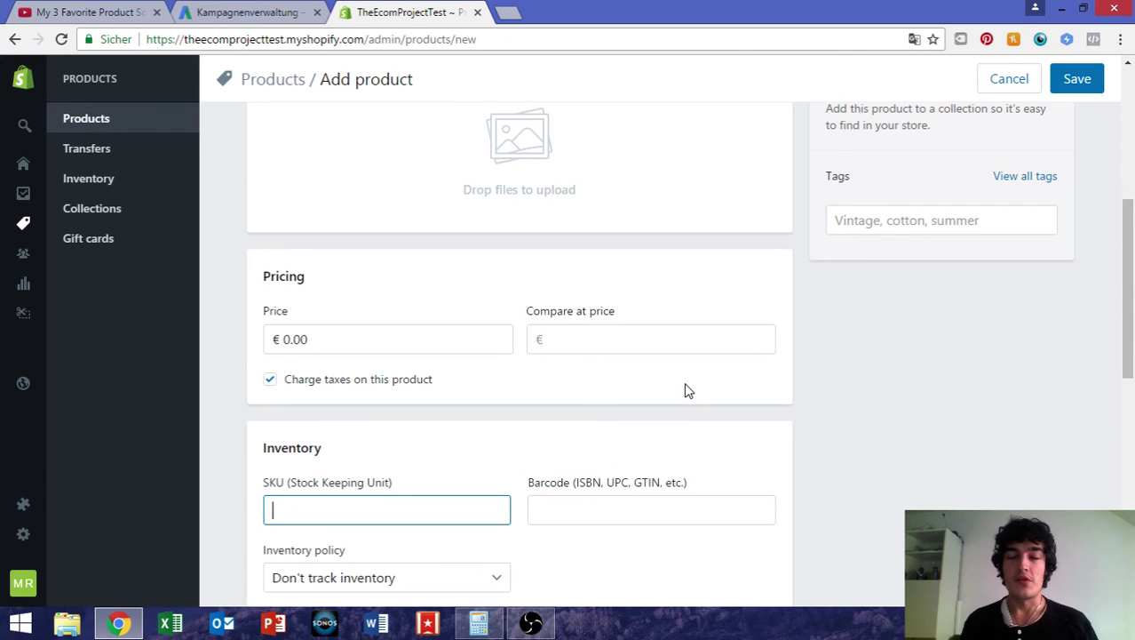
scroll(687, 391, down, 2)
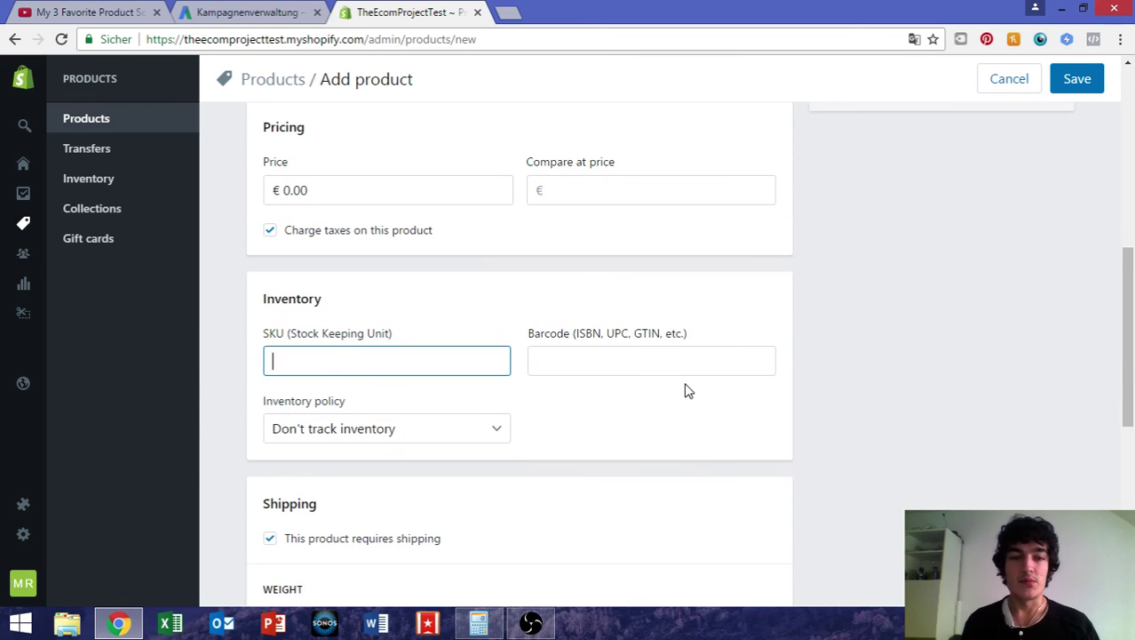
scroll(687, 391, down, 4)
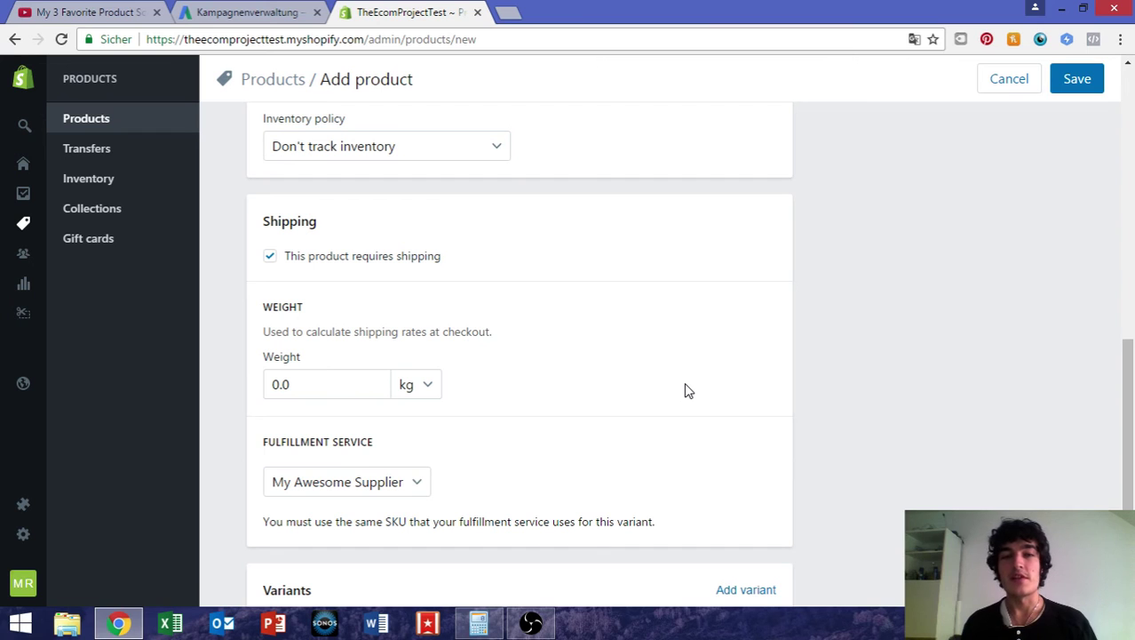
scroll(684, 390, down, 2)
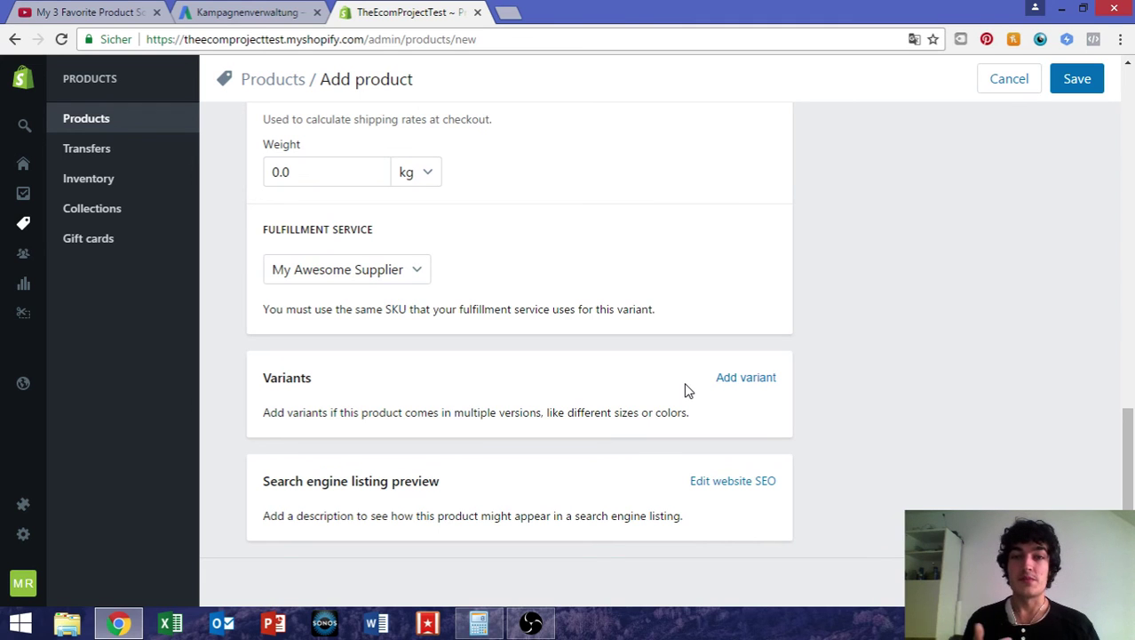
scroll(684, 389, up, 1)
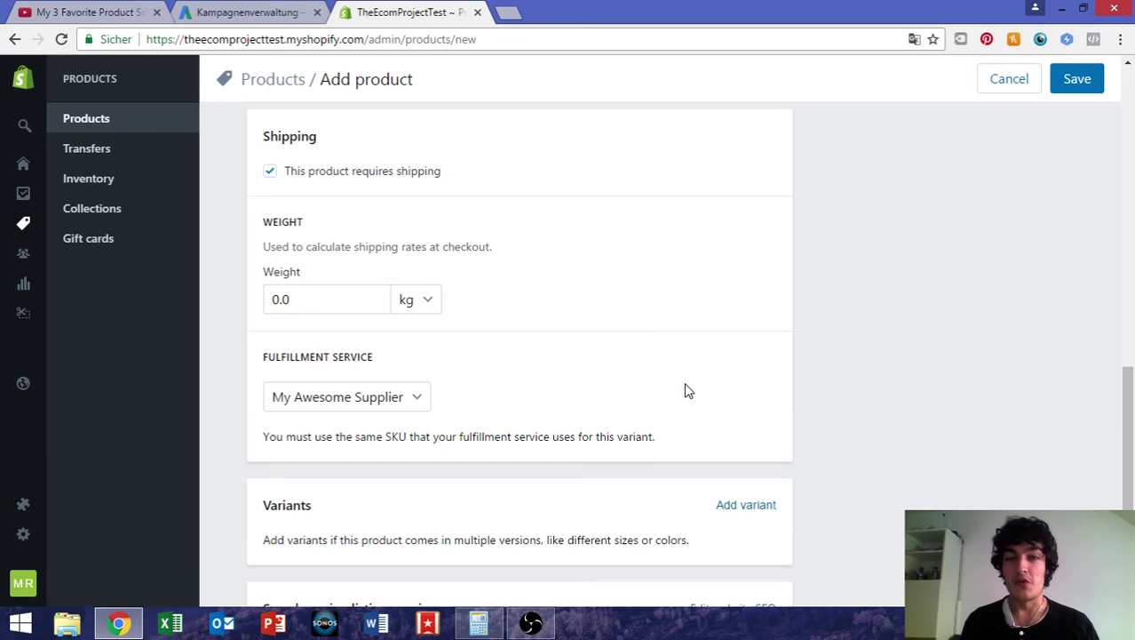
scroll(686, 389, up, 1)
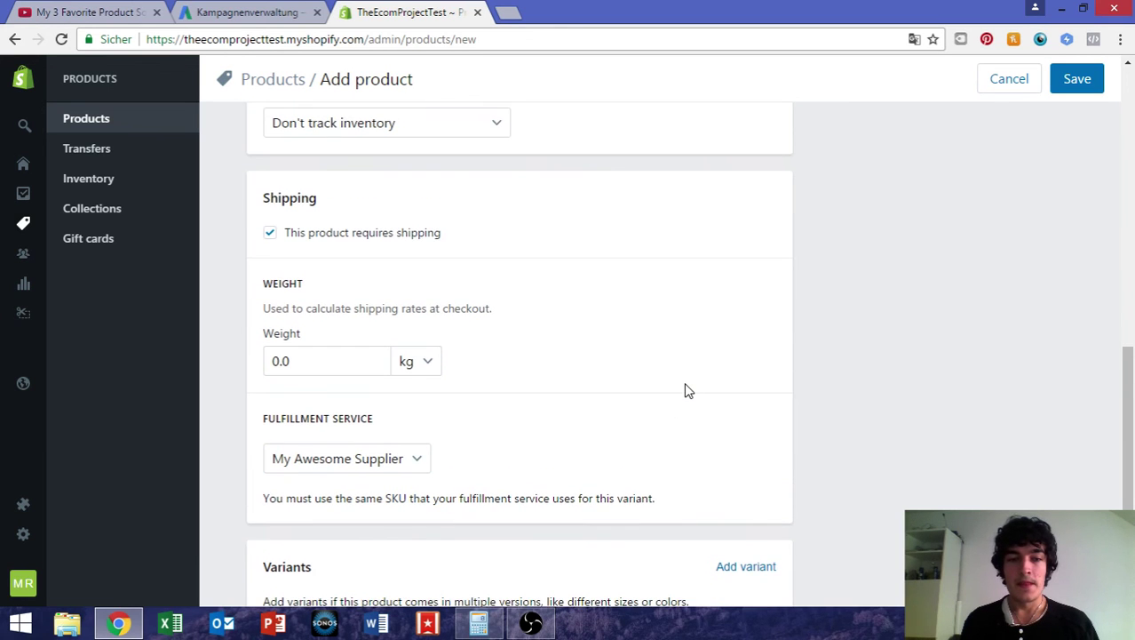
scroll(686, 390, up, 1)
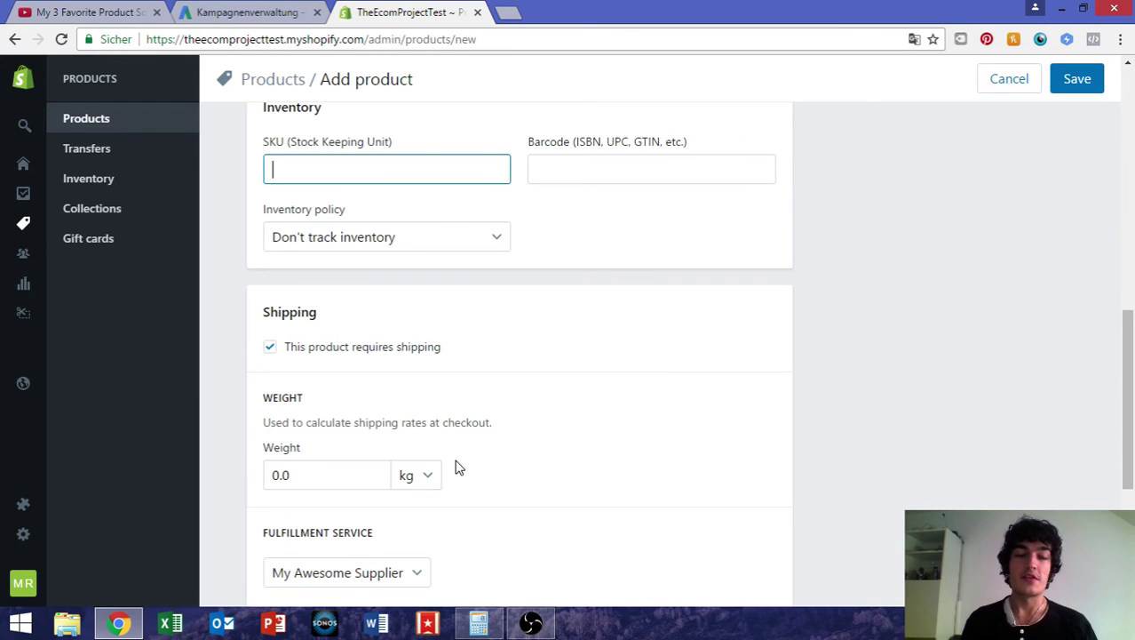
scroll(458, 469, down, 1)
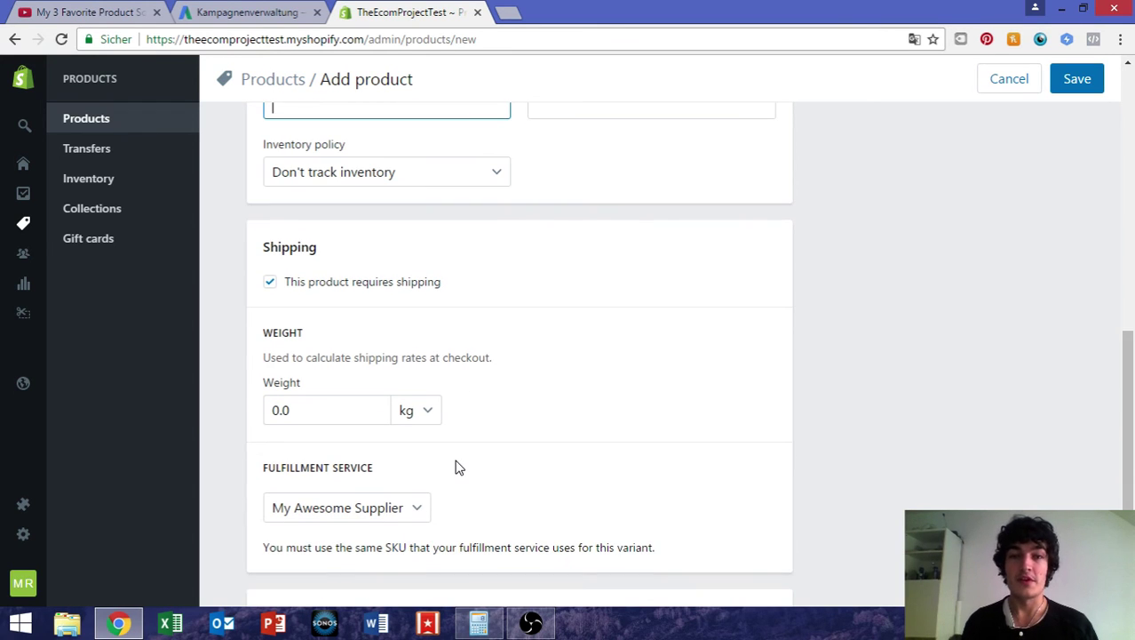
click(387, 505)
click(385, 502)
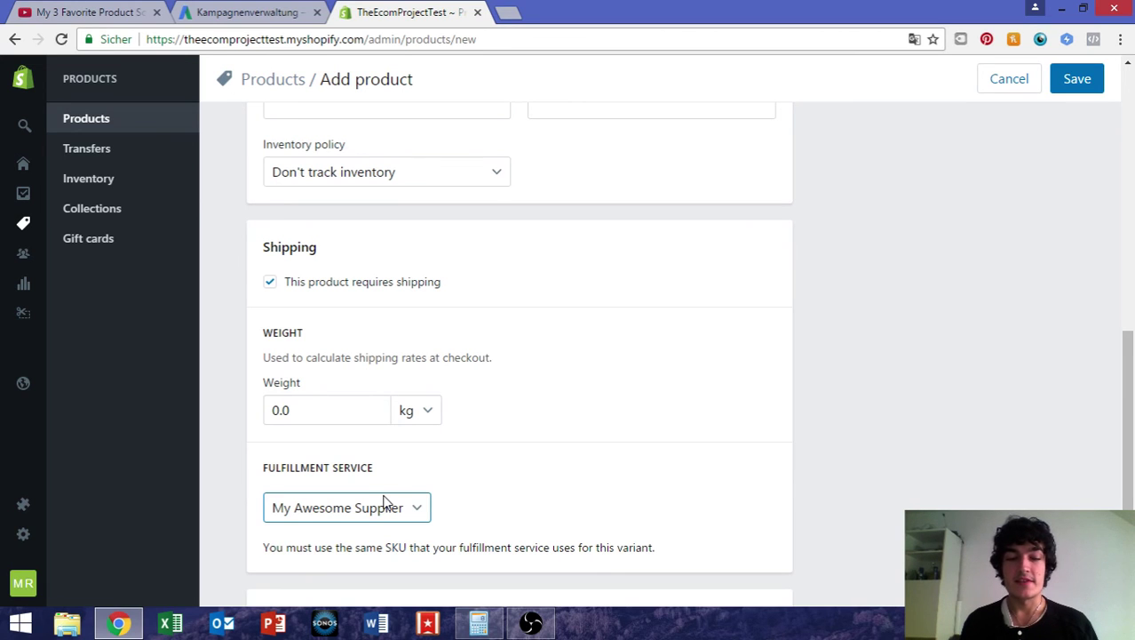
click(396, 503)
click(398, 506)
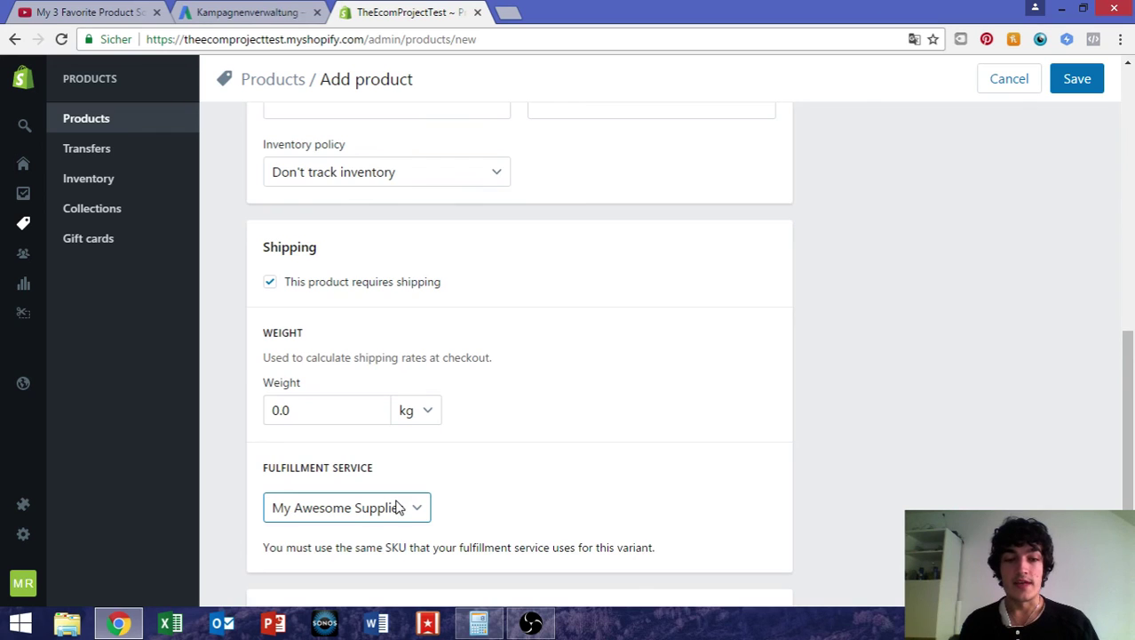
scroll(398, 507, down, 2)
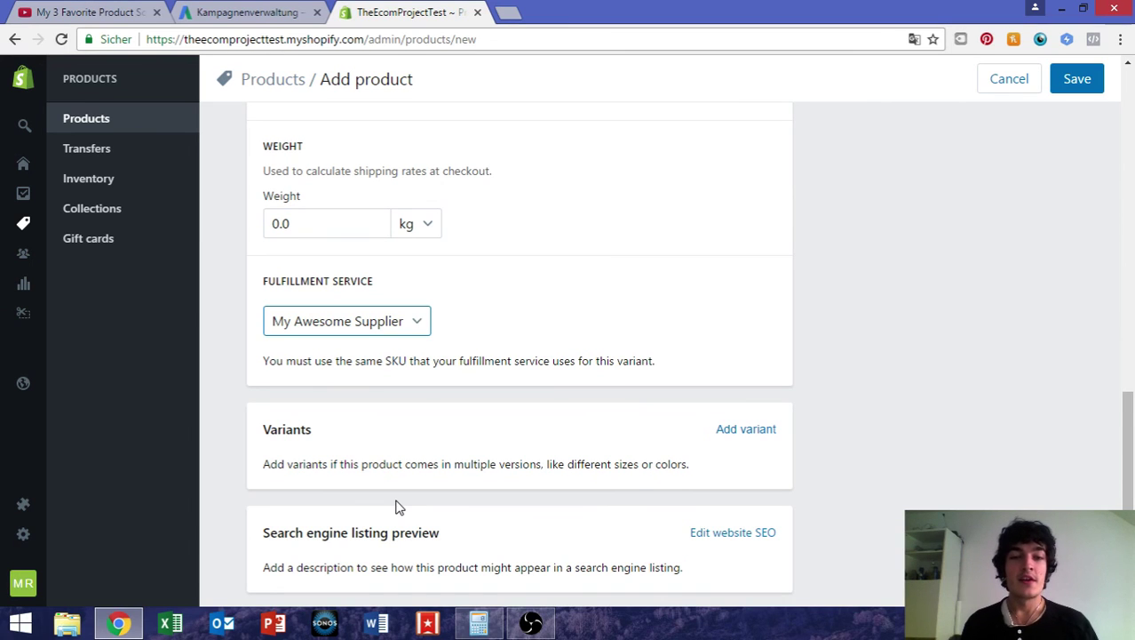
scroll(476, 433, down, 1)
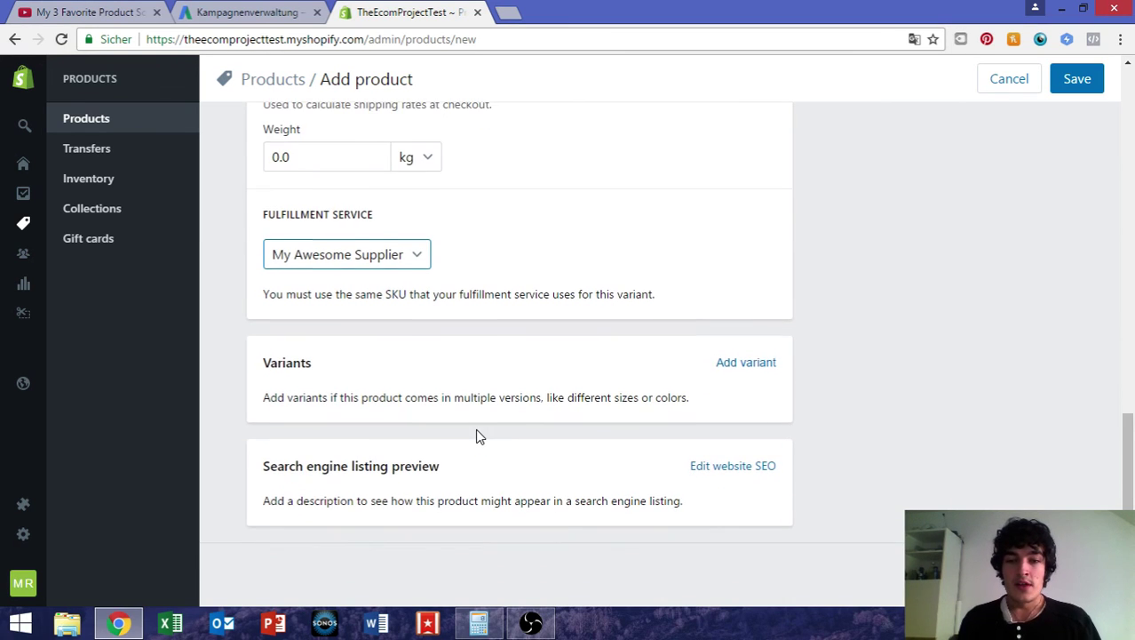
scroll(477, 433, up, 10)
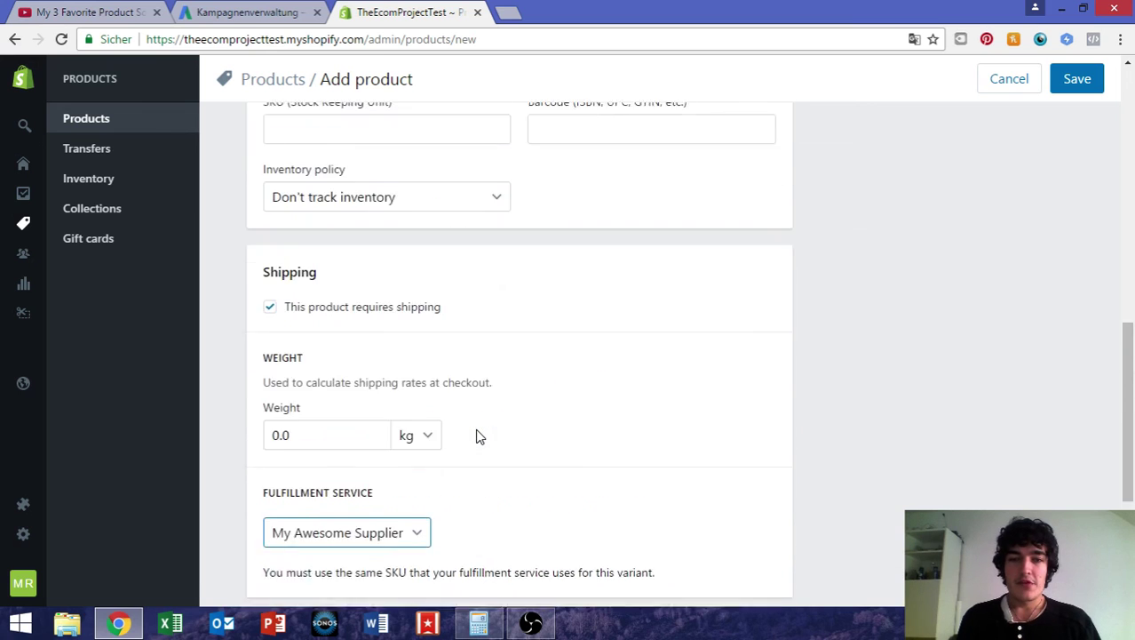
scroll(476, 435, up, 3)
scroll(478, 435, down, 12)
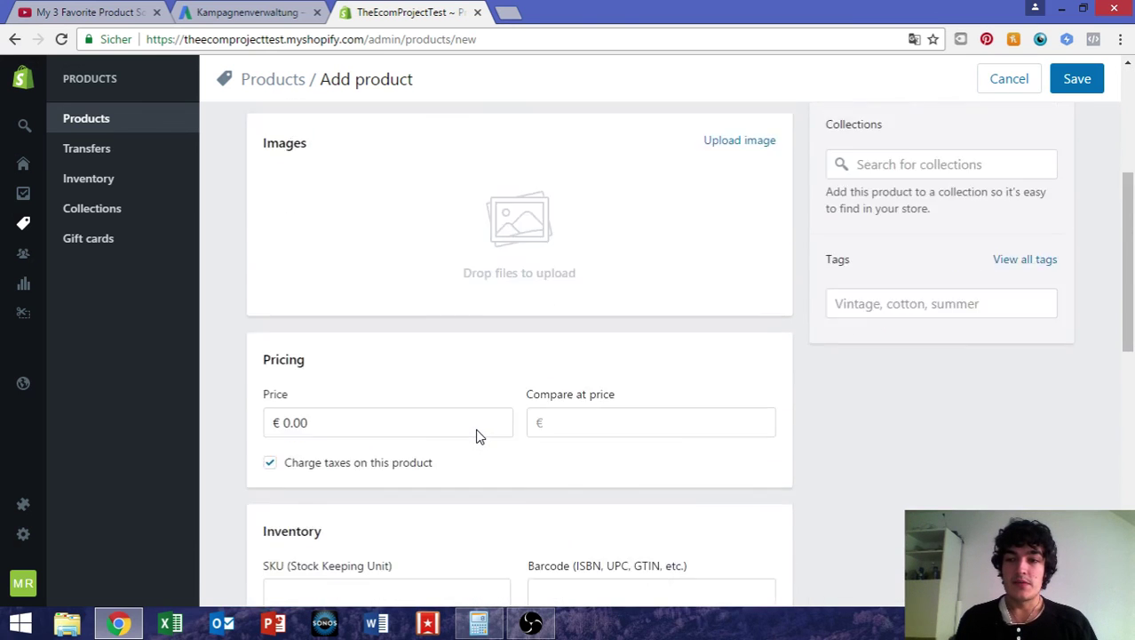
scroll(476, 436, up, 12)
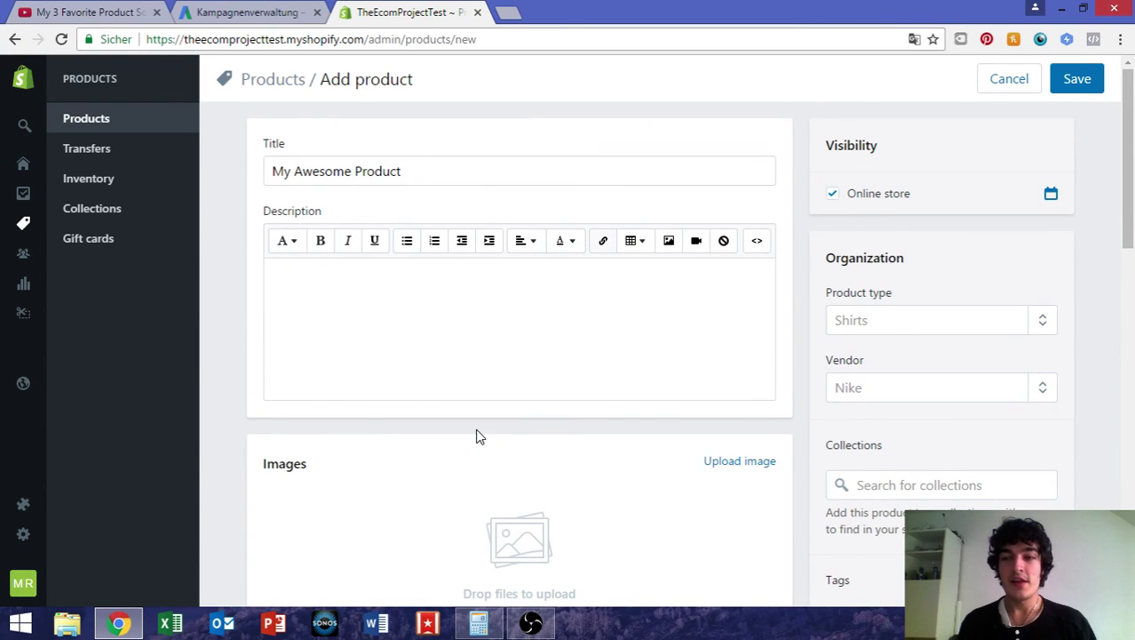
scroll(477, 435, down, 10)
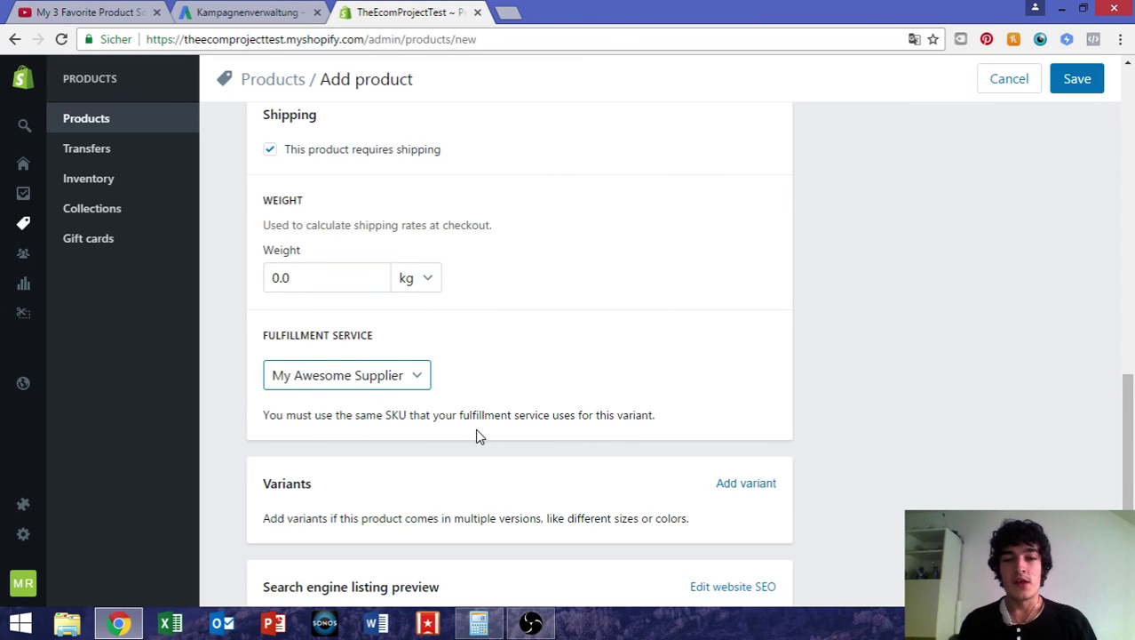
scroll(476, 433, down, 3)
scroll(477, 431, up, 1)
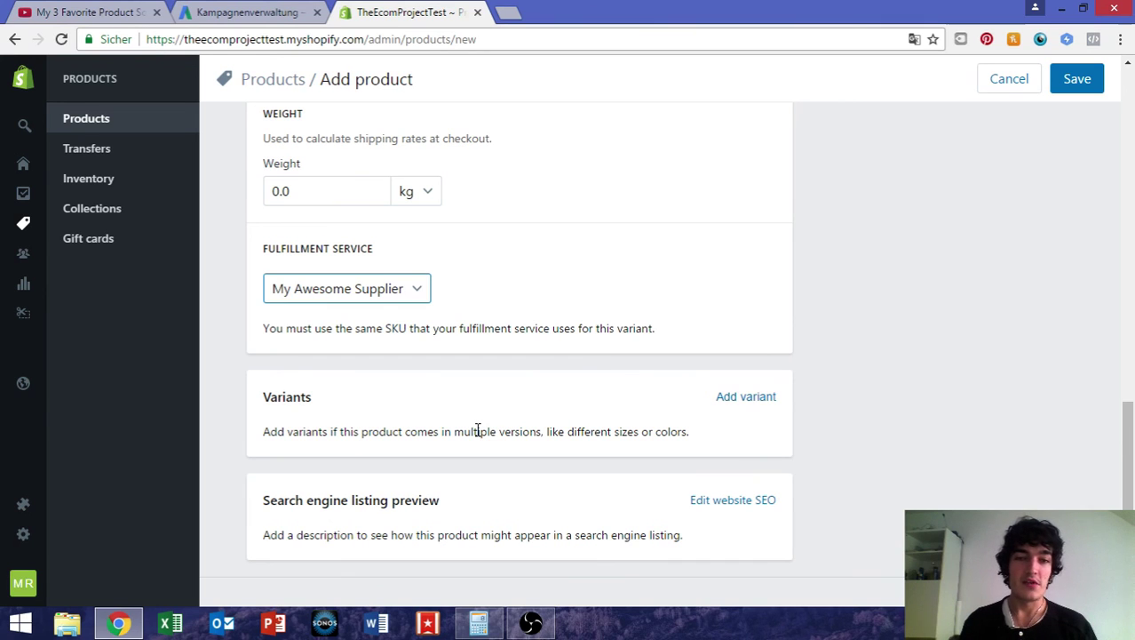
click(397, 300)
click(397, 301)
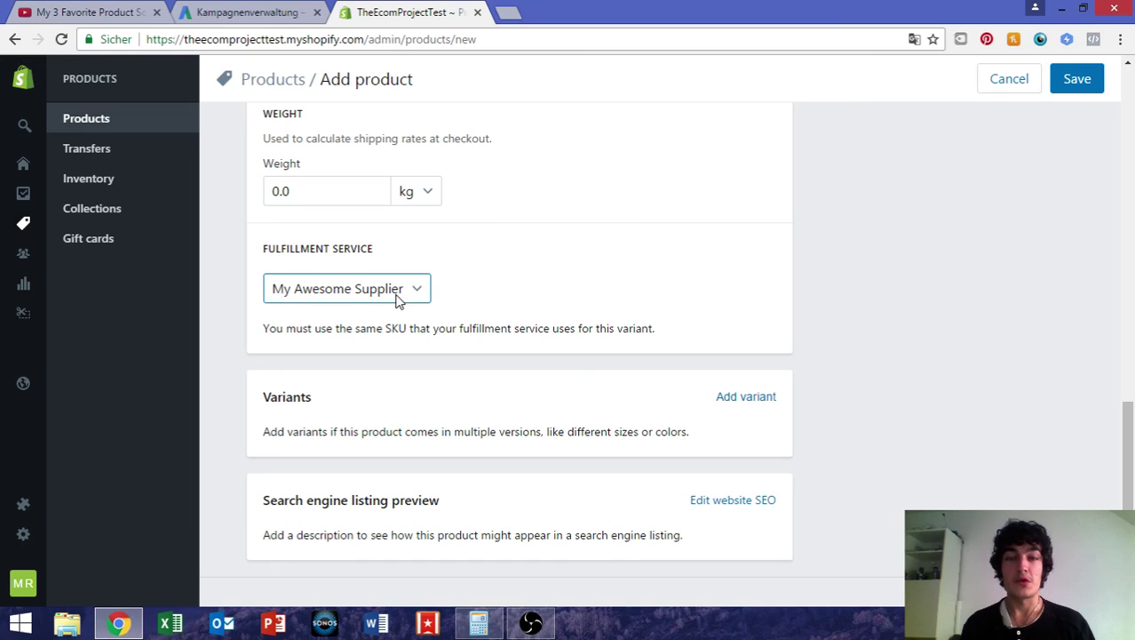
scroll(542, 381, down, 1)
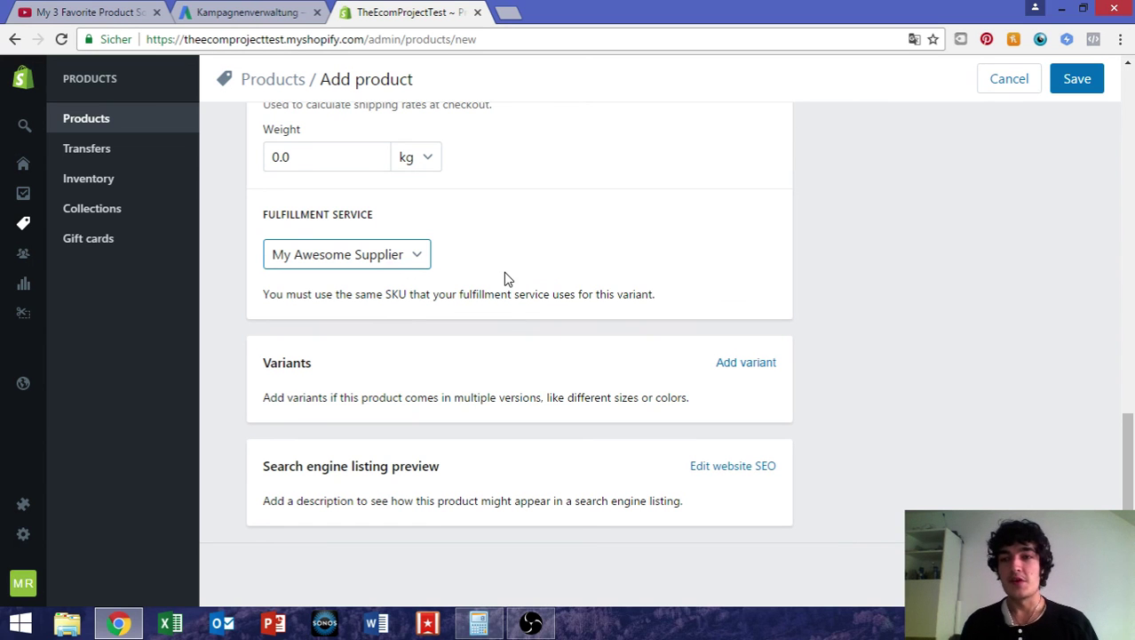
scroll(504, 271, up, 15)
scroll(505, 272, down, 9)
scroll(504, 273, down, 3)
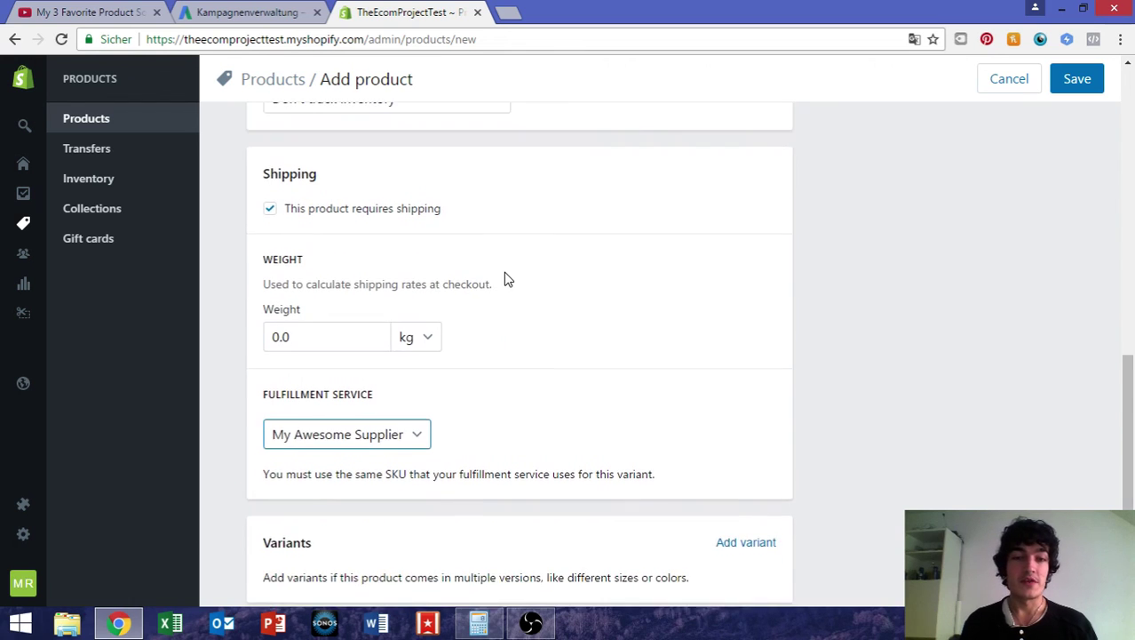
scroll(504, 278, up, 7)
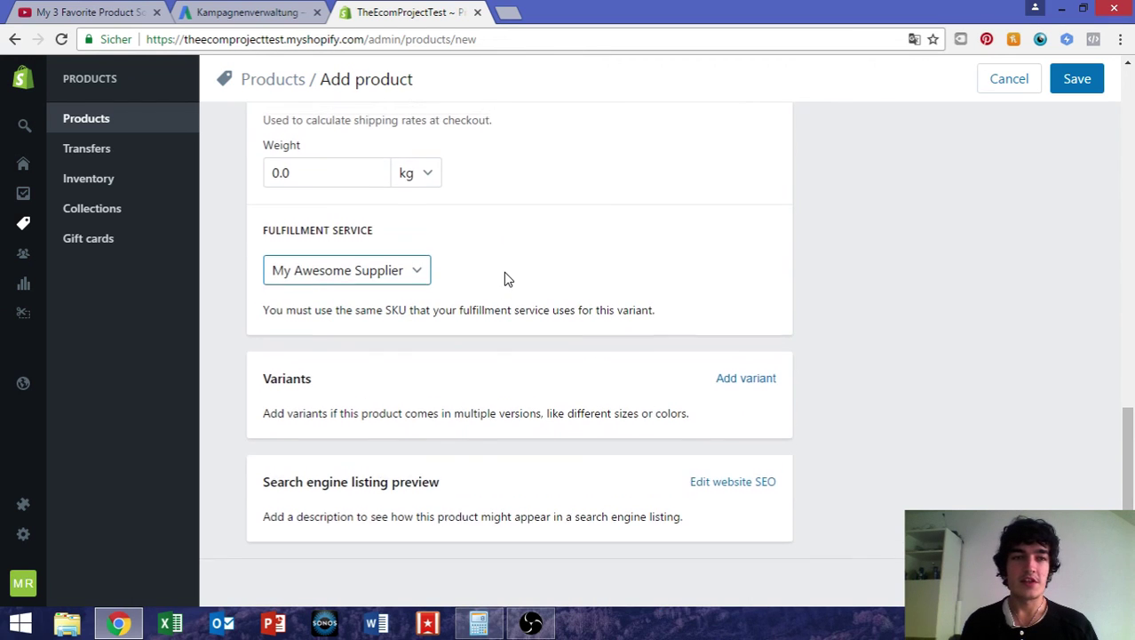
scroll(504, 278, up, 5)
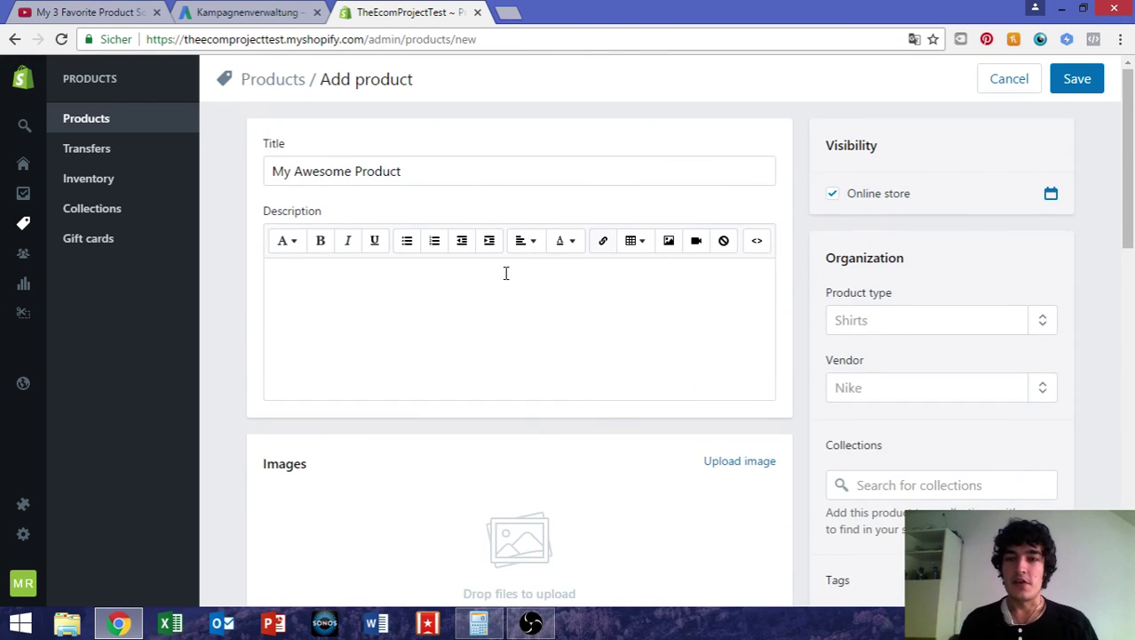